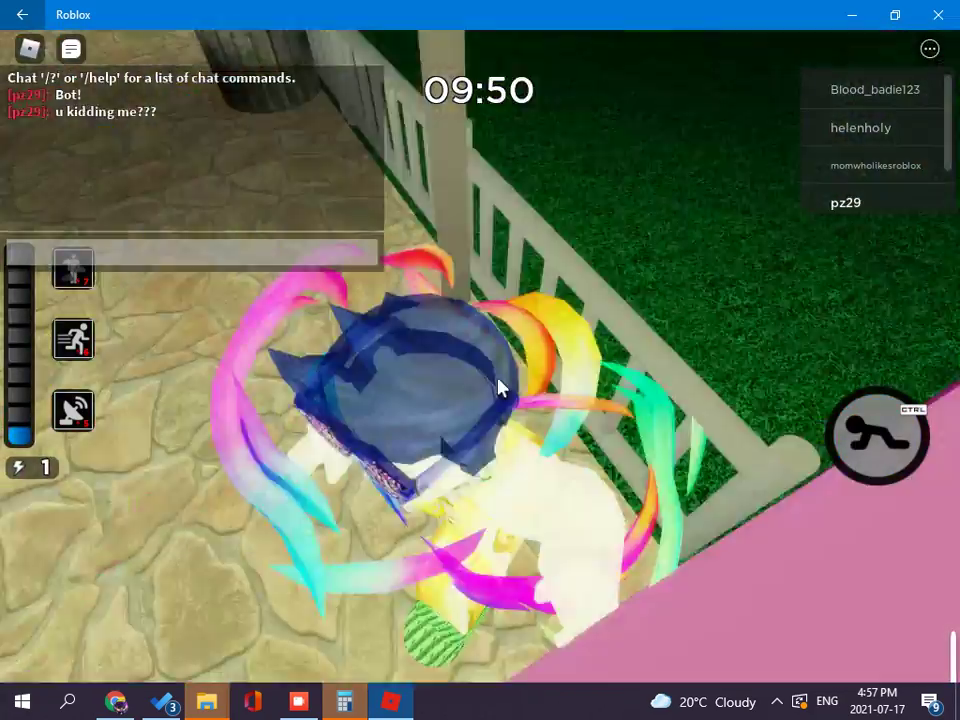
Walk along the carnival path and collect the cyan key from the bench
left_click_drag(510, 400, 482, 365)
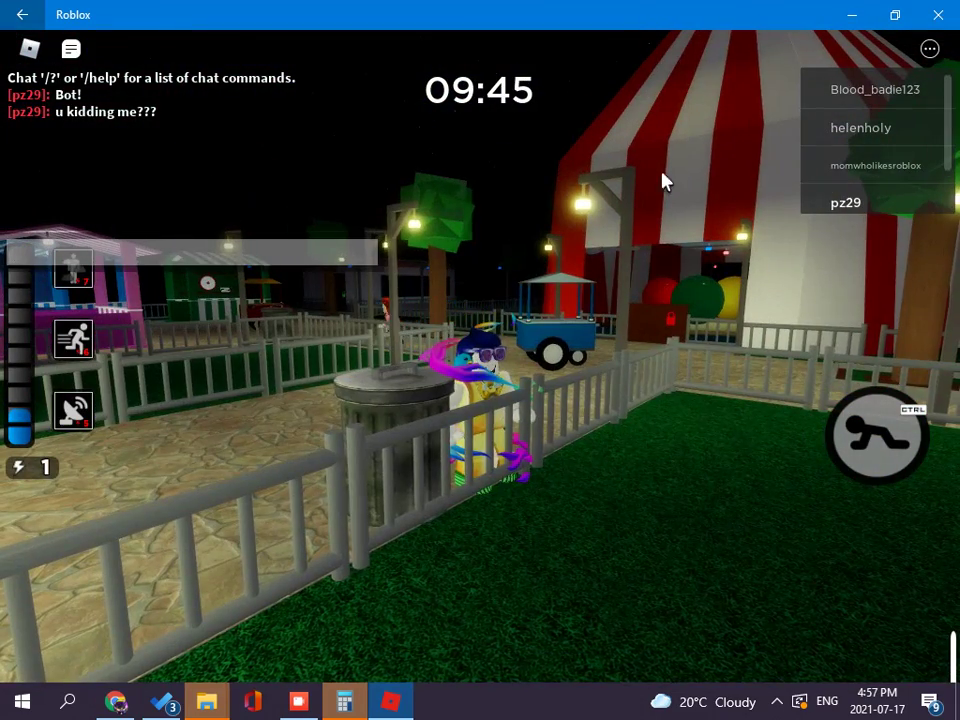
key("w")
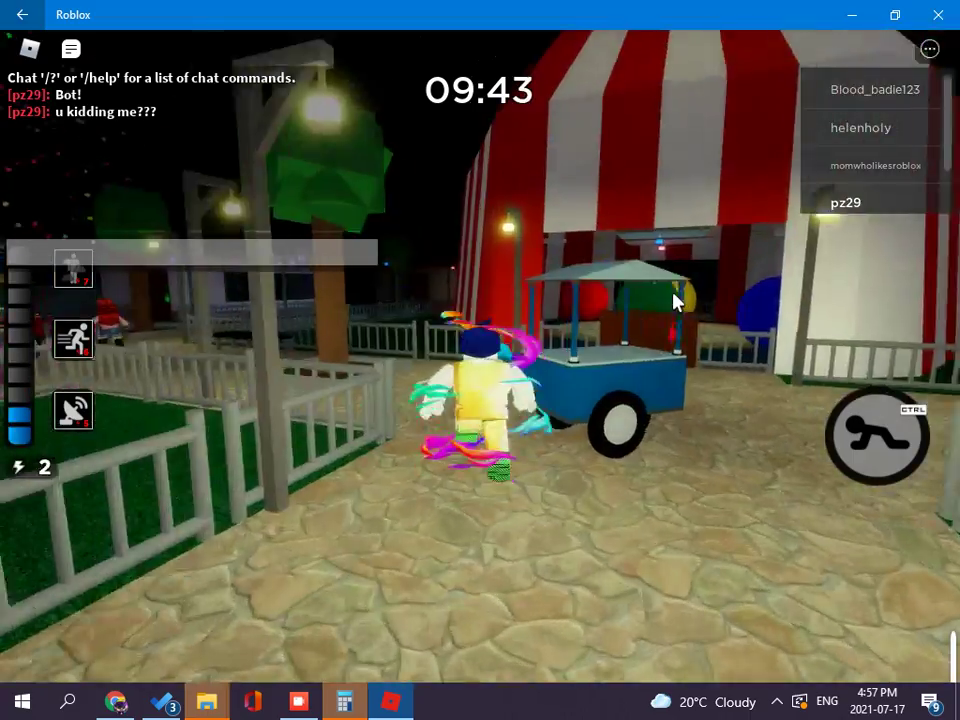
left_click_drag(266, 162, 140, 140)
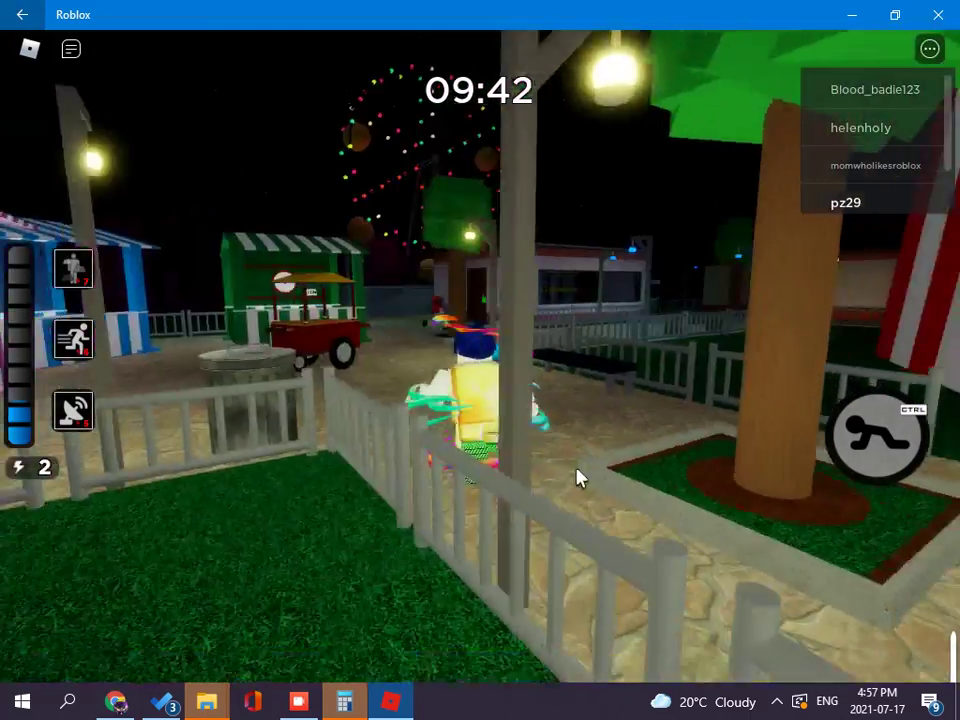
scroll("up", 3)
left_click_drag(481, 364, 481, 364)
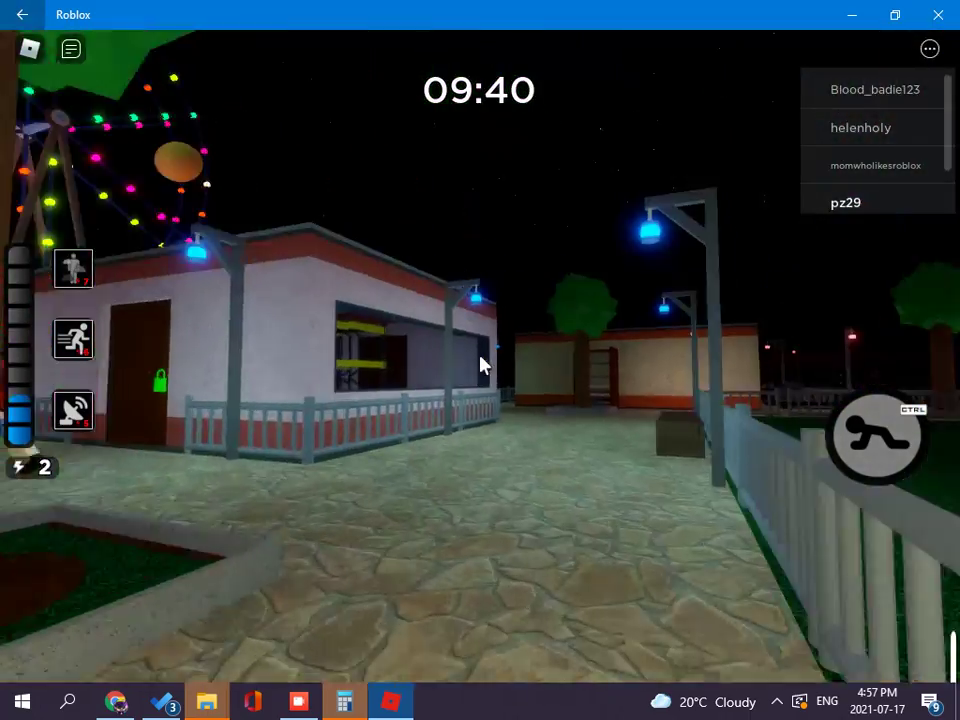
key("w")
scroll("down", 3)
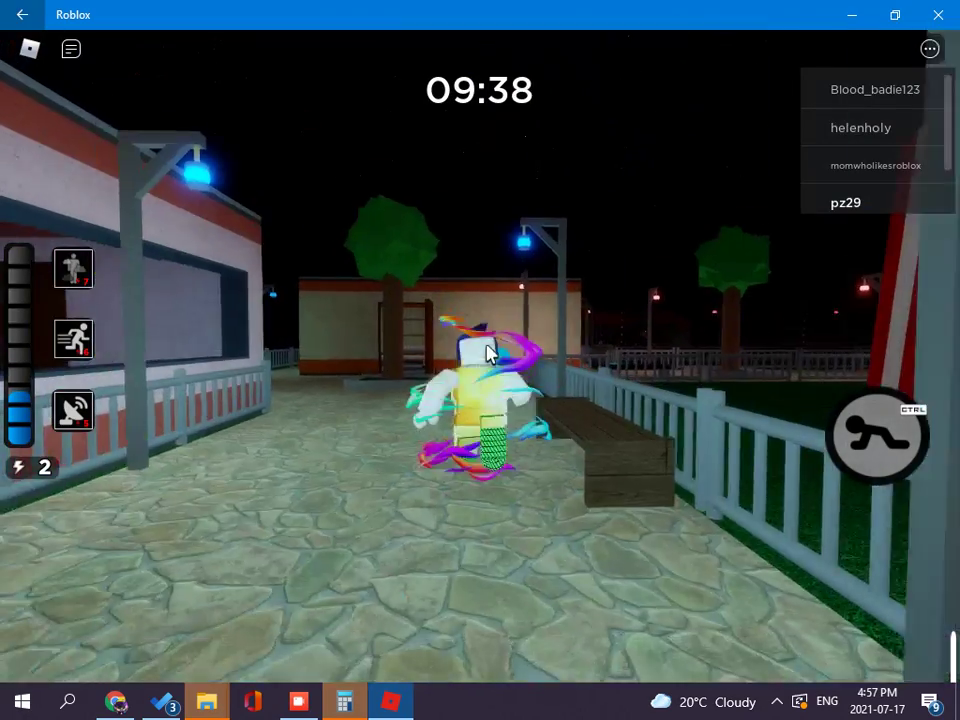
key("w")
left_click_drag(488, 352, 520, 410)
key("w")
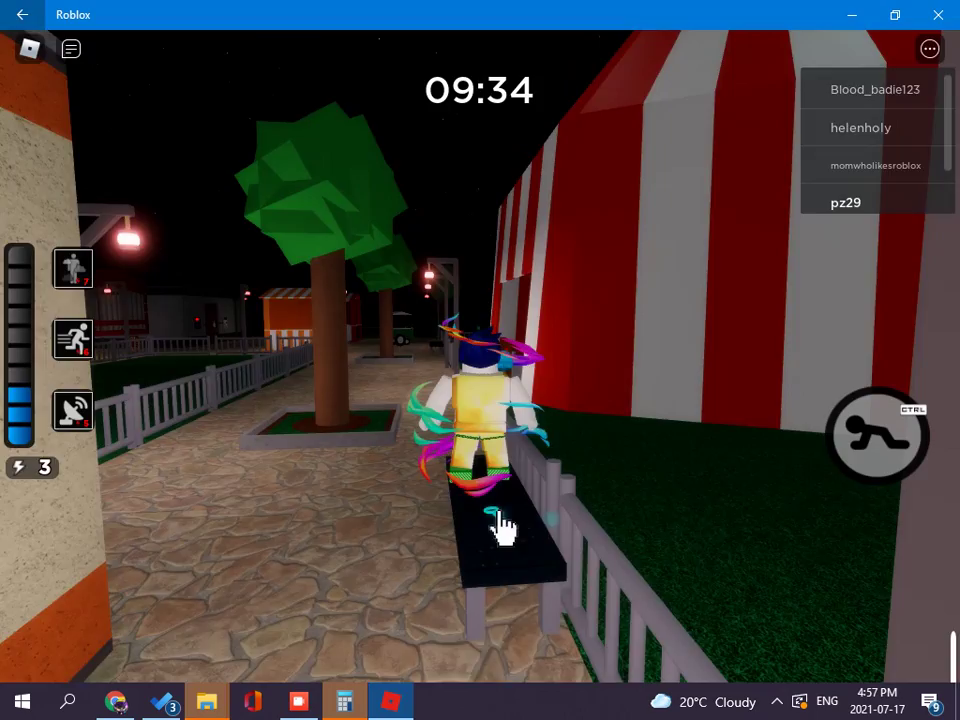
key("1")
Carry the key along the path to the locked brown wall
key("w")
scroll("up", 3)
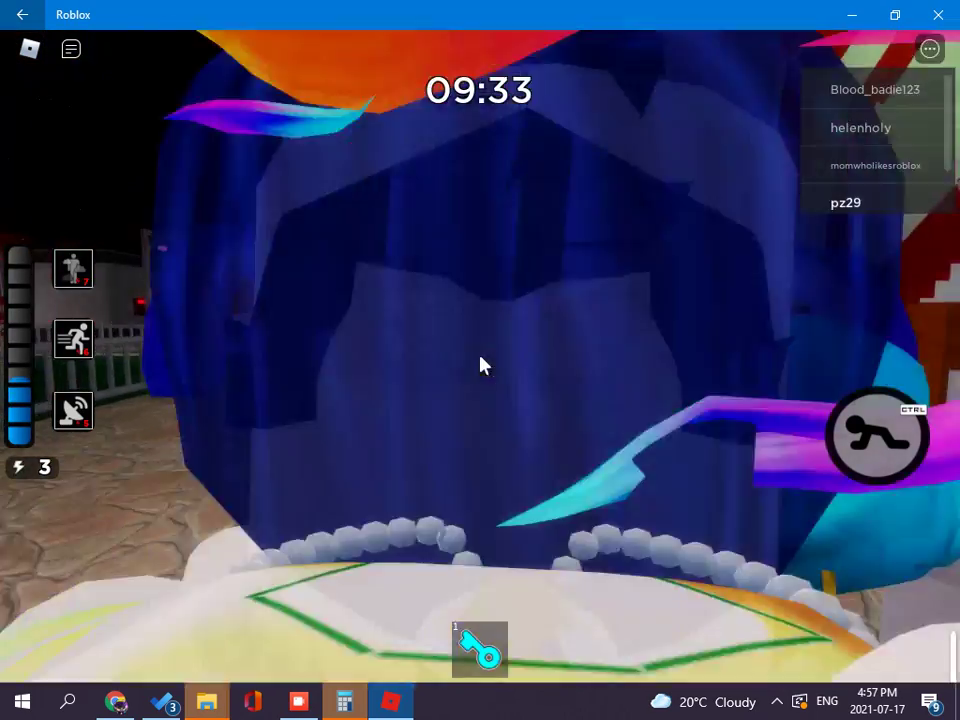
scroll("down", 3)
scroll("up", 3)
key("w")
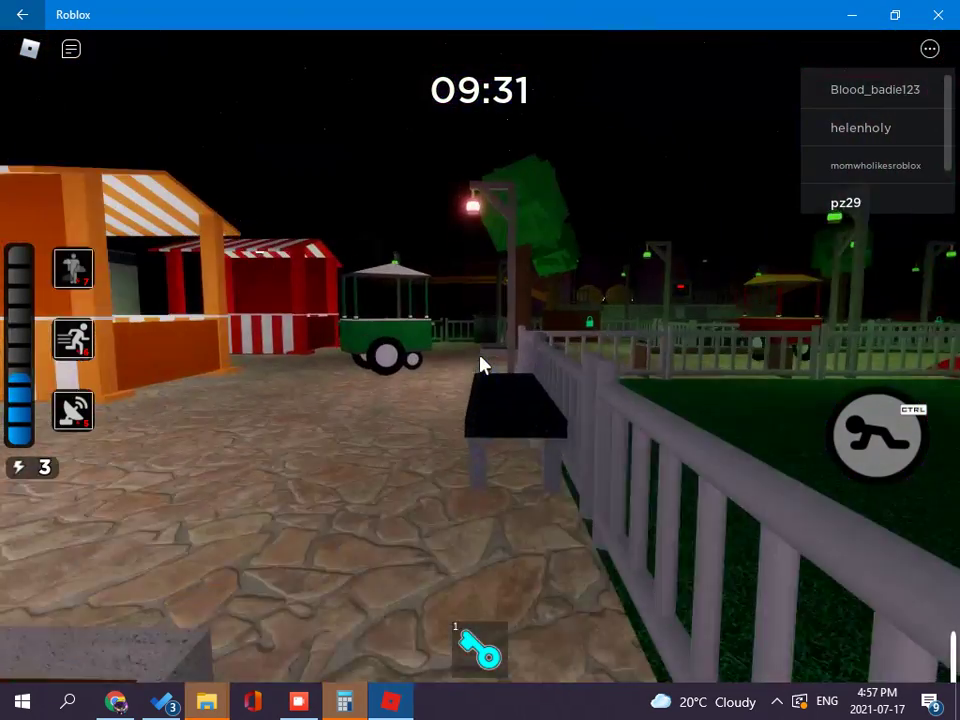
key("w")
left_click_drag(482, 362, 482, 362)
Leave the locked wall and swap keys at the bench, ending with the green key
key("w")
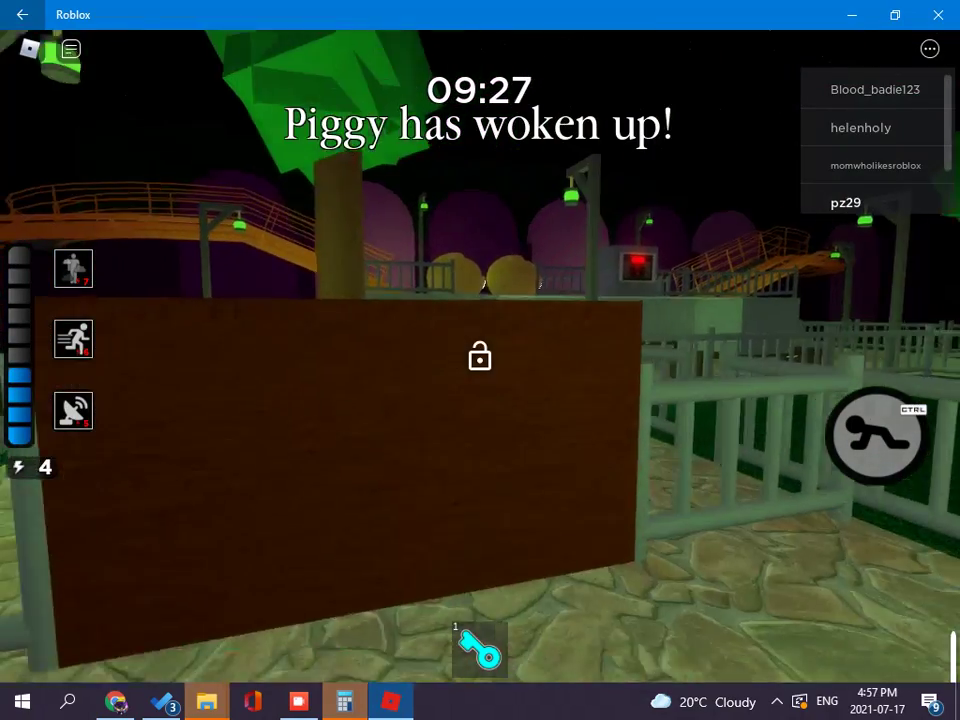
scroll("down", 3)
right_click(480, 357)
key("w")
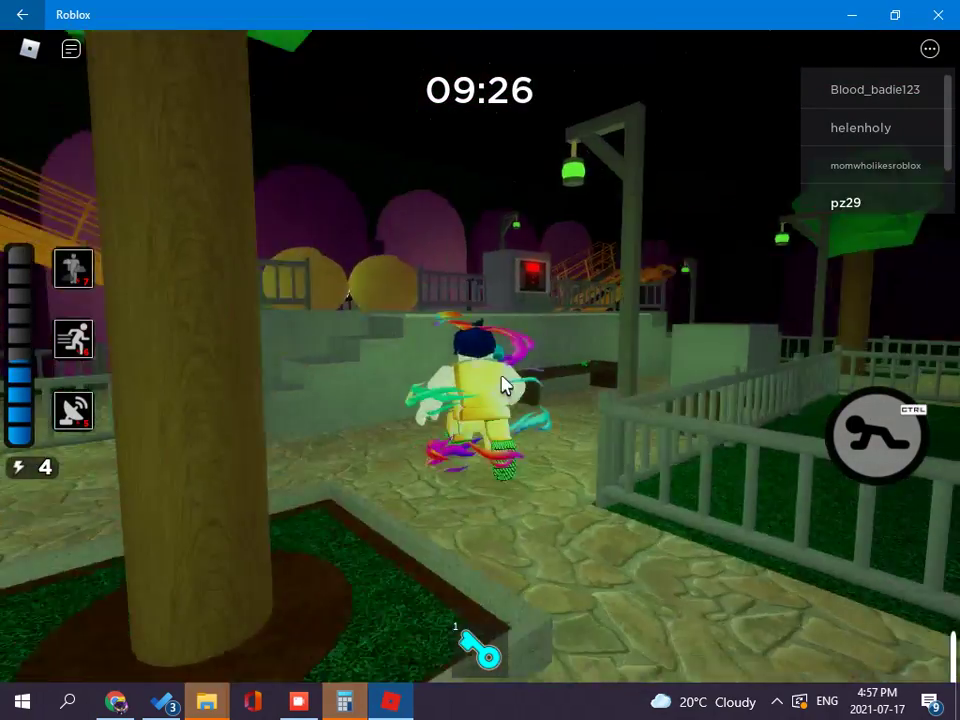
key("w")
left_click_drag(406, 413, 300, 480)
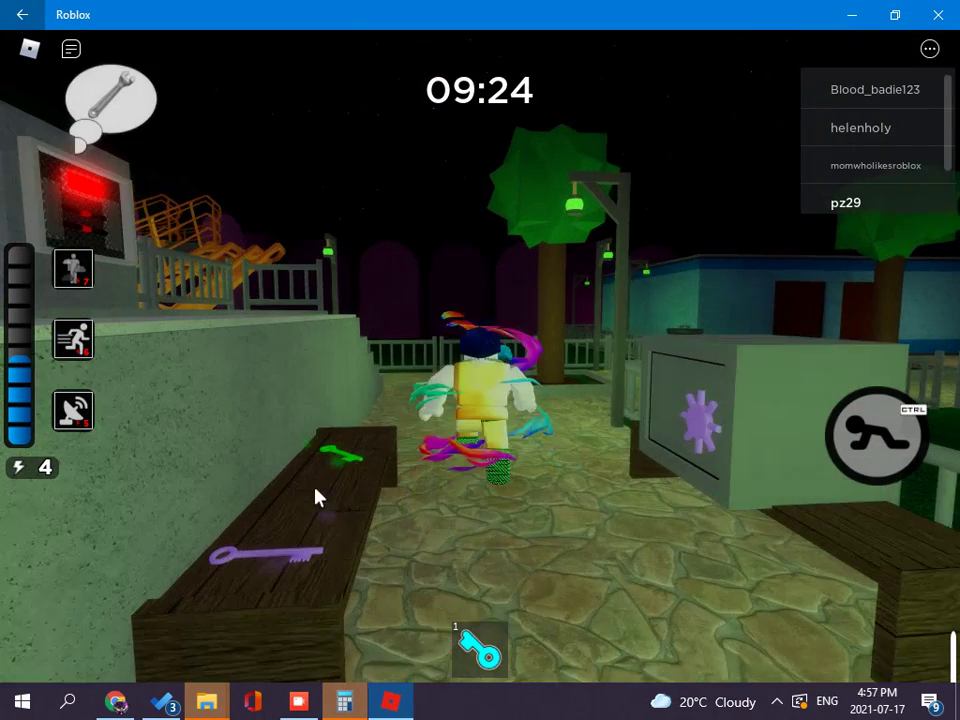
left_click(268, 575)
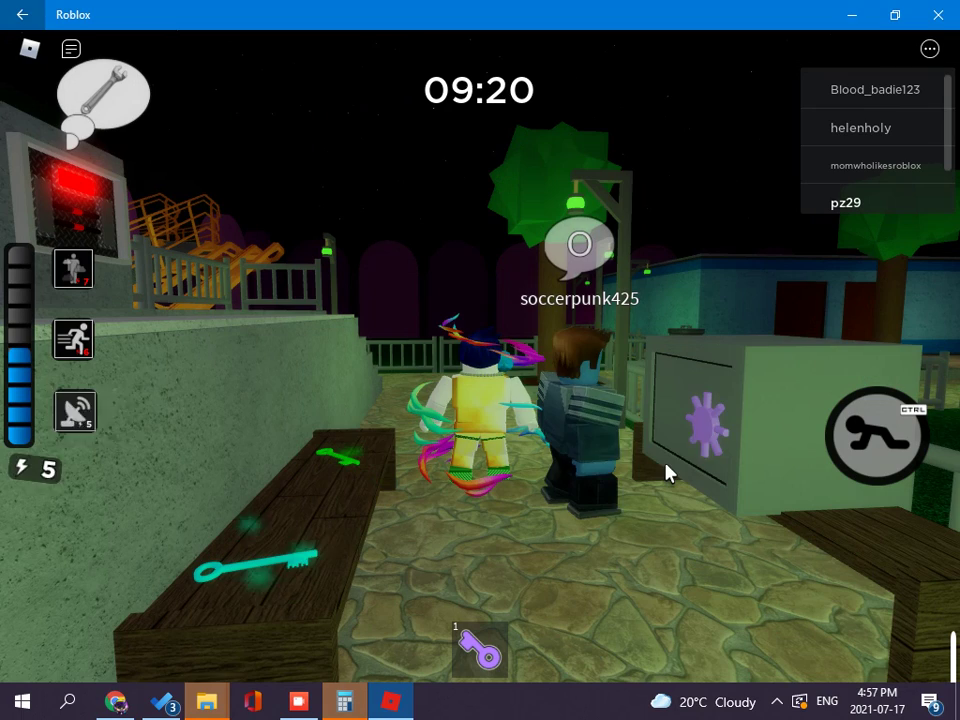
left_click(358, 470)
Walk down the street past the blue building, through the plaza and past the striped building
left_click_drag(358, 470, 482, 365)
key("w")
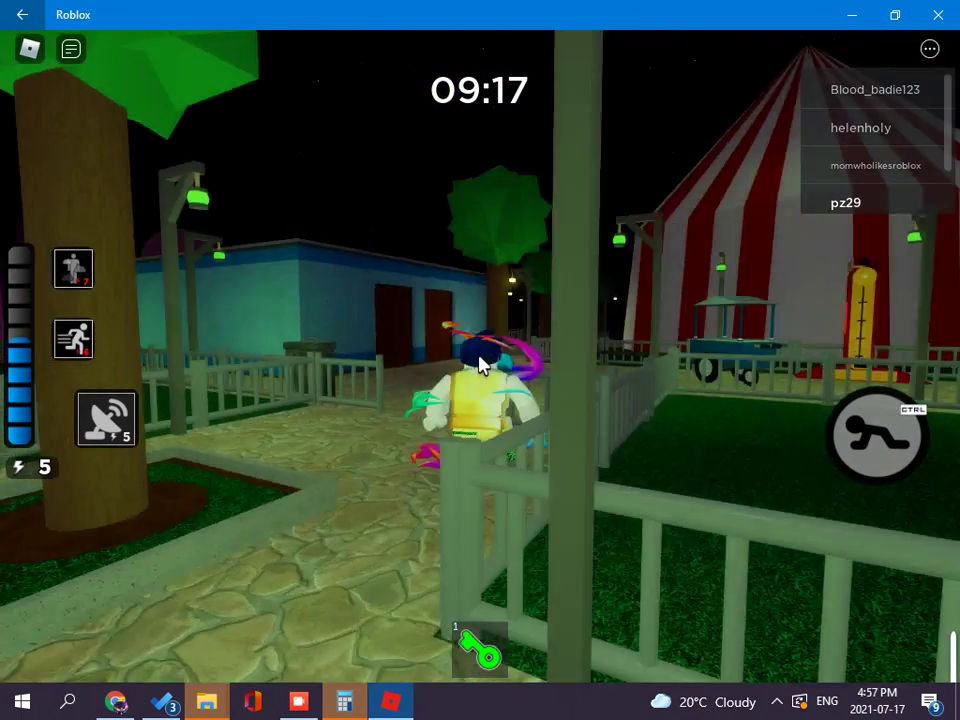
key("w")
scroll("up", 3)
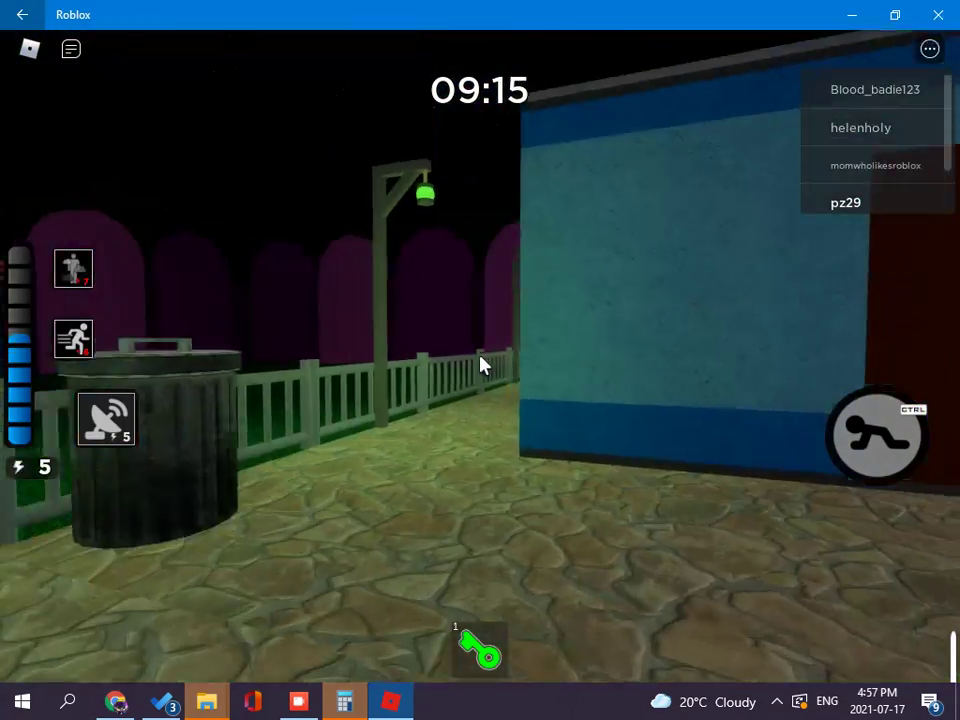
key("w")
left_click_drag(482, 365, 482, 365)
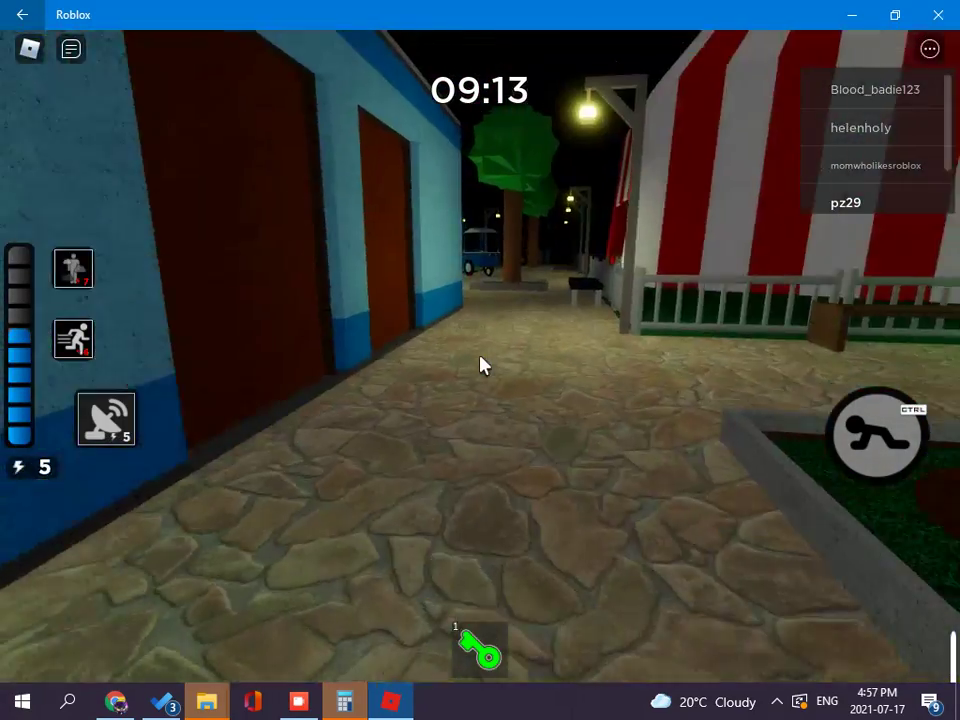
scroll("down", 3)
scroll("up", 3)
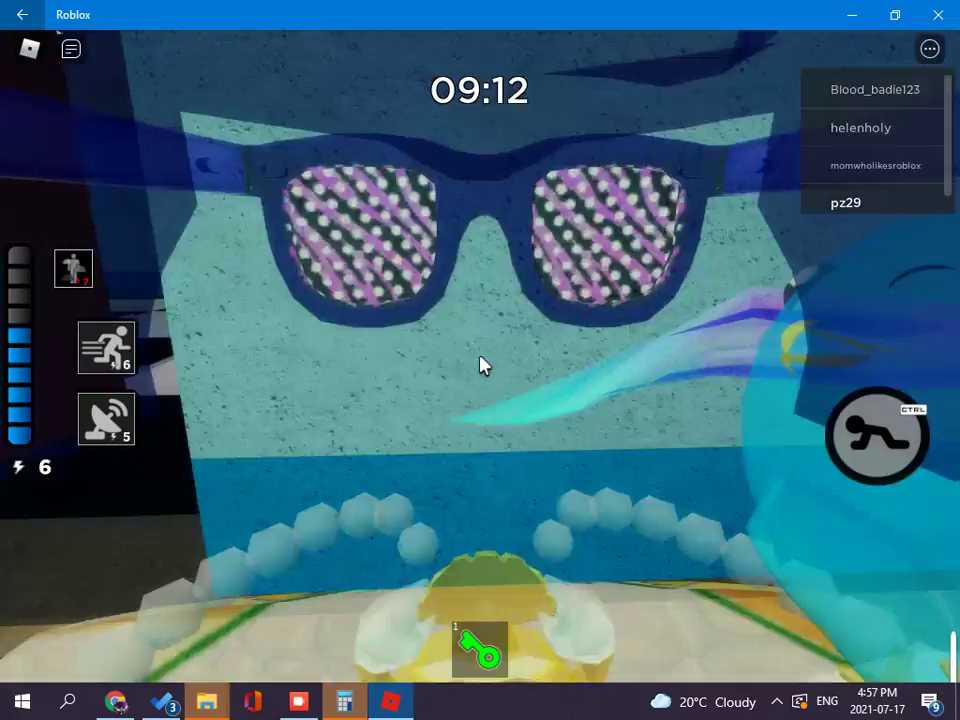
key("w")
left_click_drag(482, 365, 482, 365)
scroll("down", 3)
key("w")
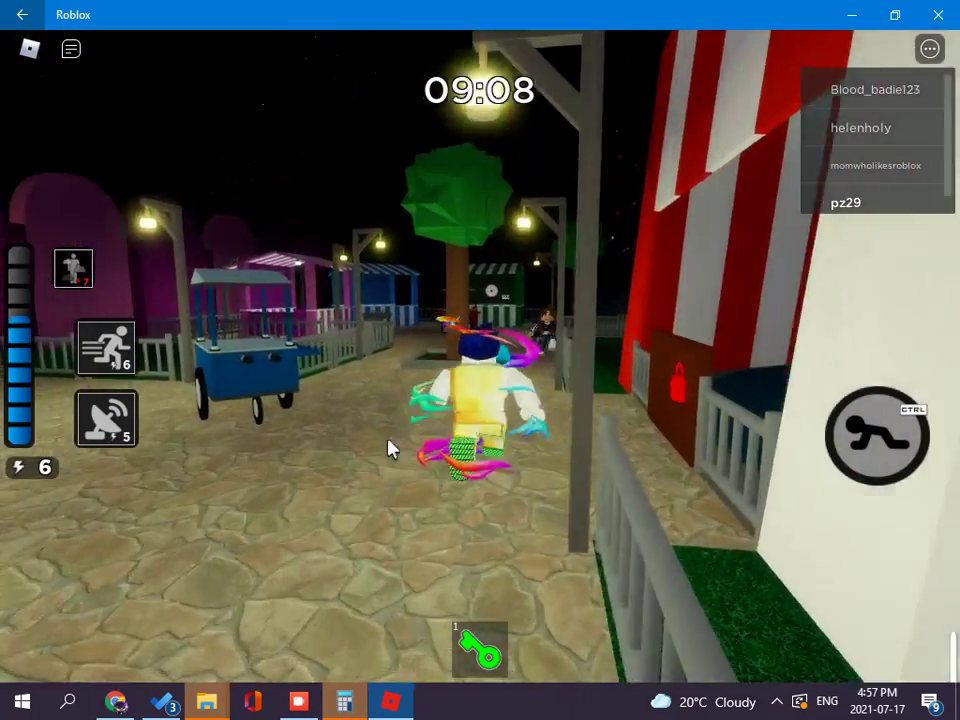
key("w")
left_click_drag(390, 448, 172, 384)
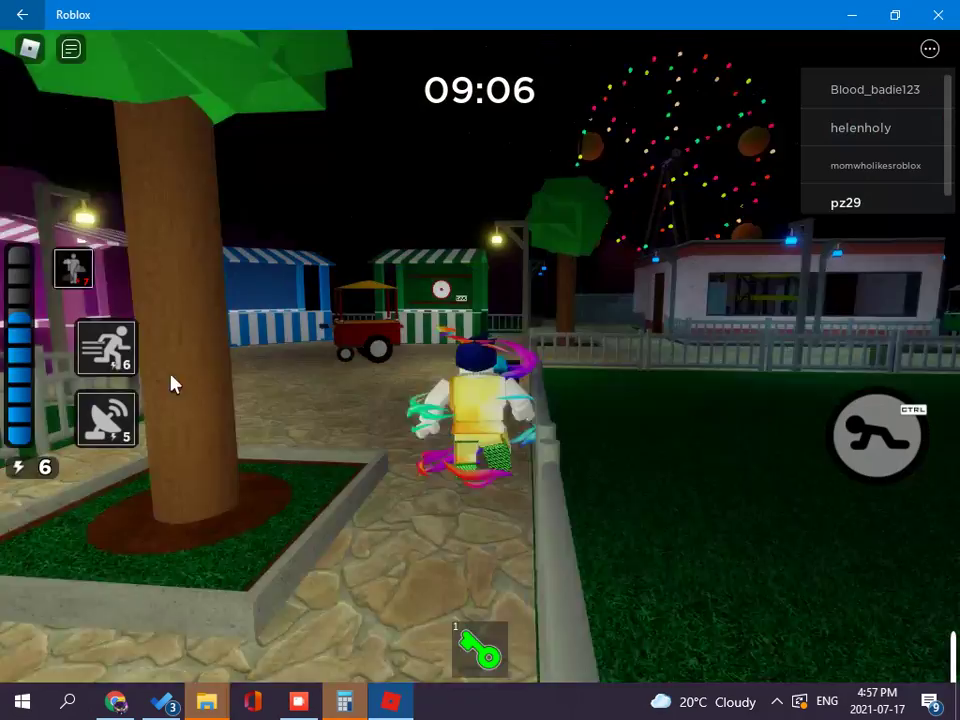
Check the locked door, then pass the blue cart into the checkered room toward the safe
left_click_drag(535, 345, 480, 380)
scroll("up", 3)
key("w")
key("w")
scroll("down", 3)
key("w")
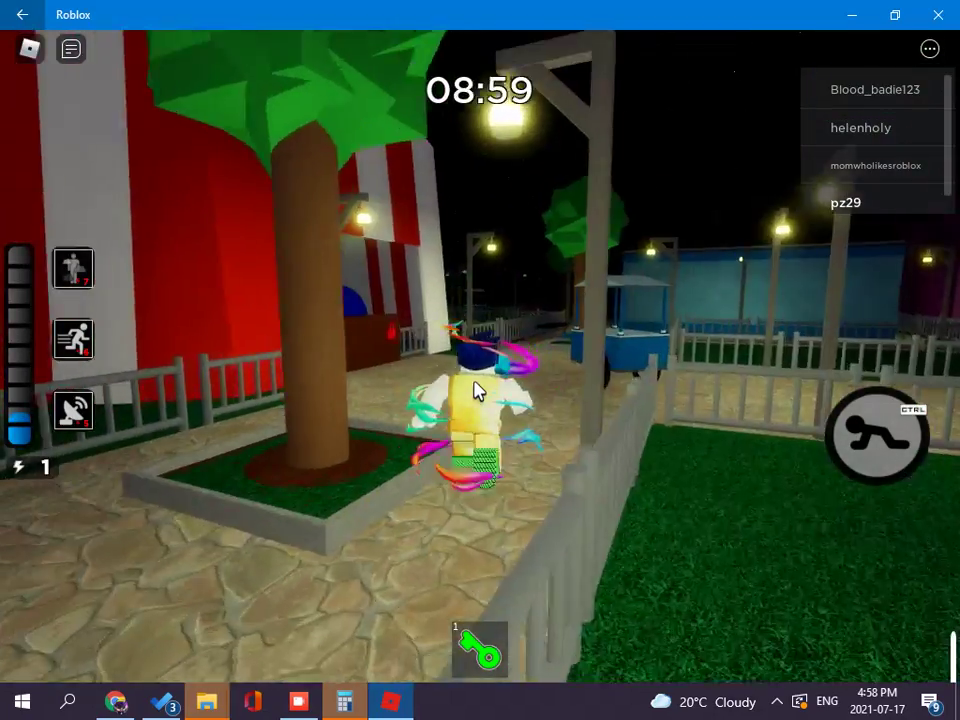
scroll("up", 3)
key("w")
scroll("down", 3)
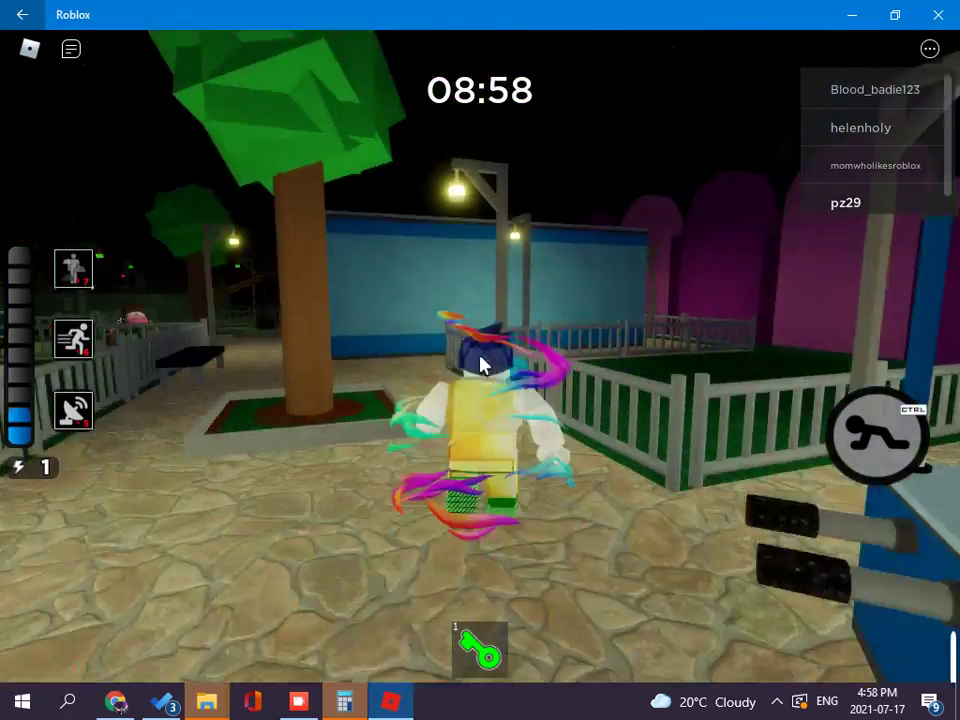
key("w")
left_click_drag(480, 365, 700, 400)
key("w")
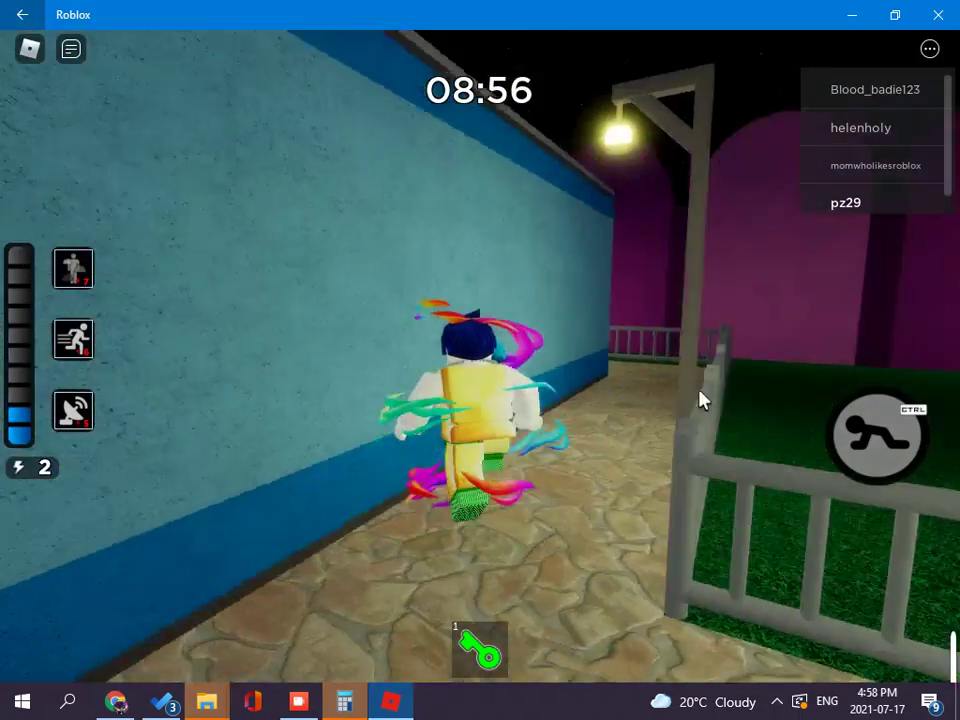
scroll("up", 3)
key("w")
left_click_drag(482, 365, 482, 365)
key("w")
key("w")
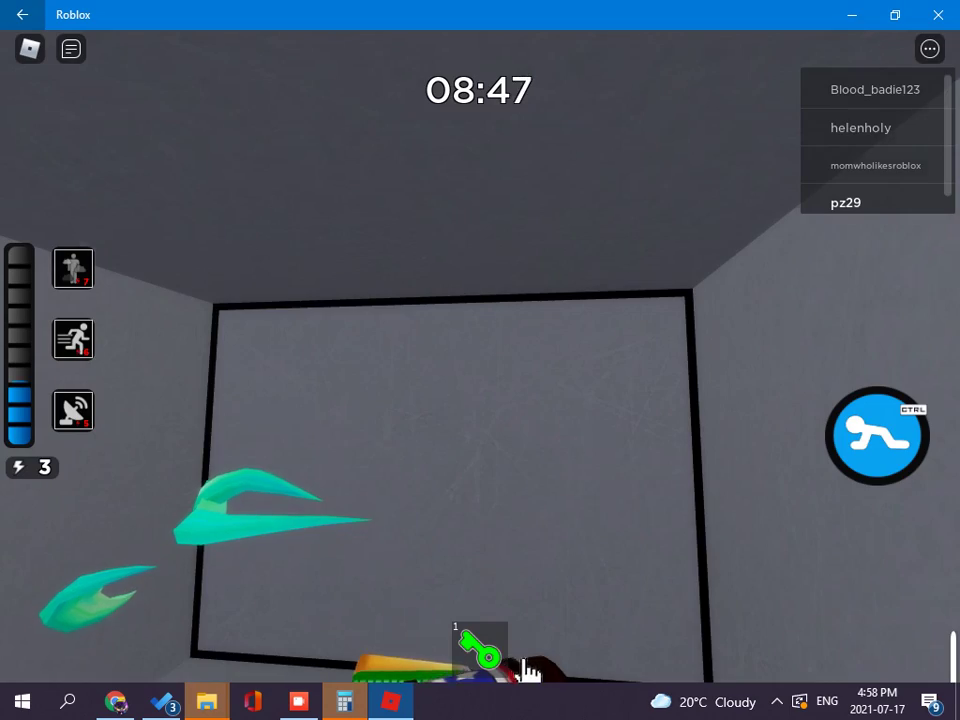
Drop into the blue room, cross the park, and take the strength tester's hammer
left_click_drag(482, 365, 482, 365)
key("w")
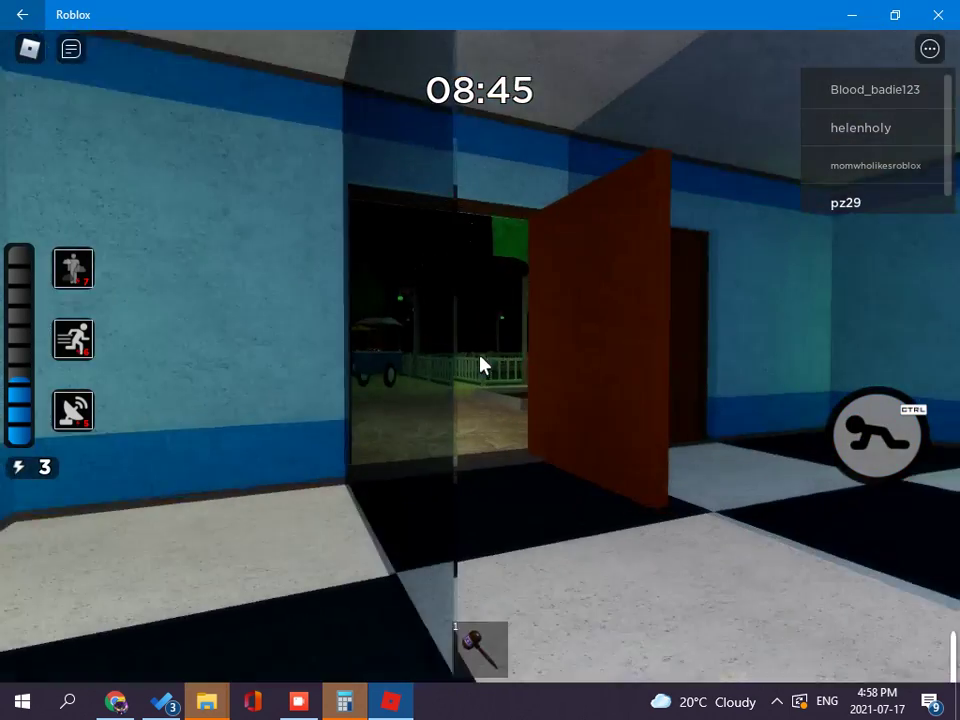
key("w")
scroll("down", 3)
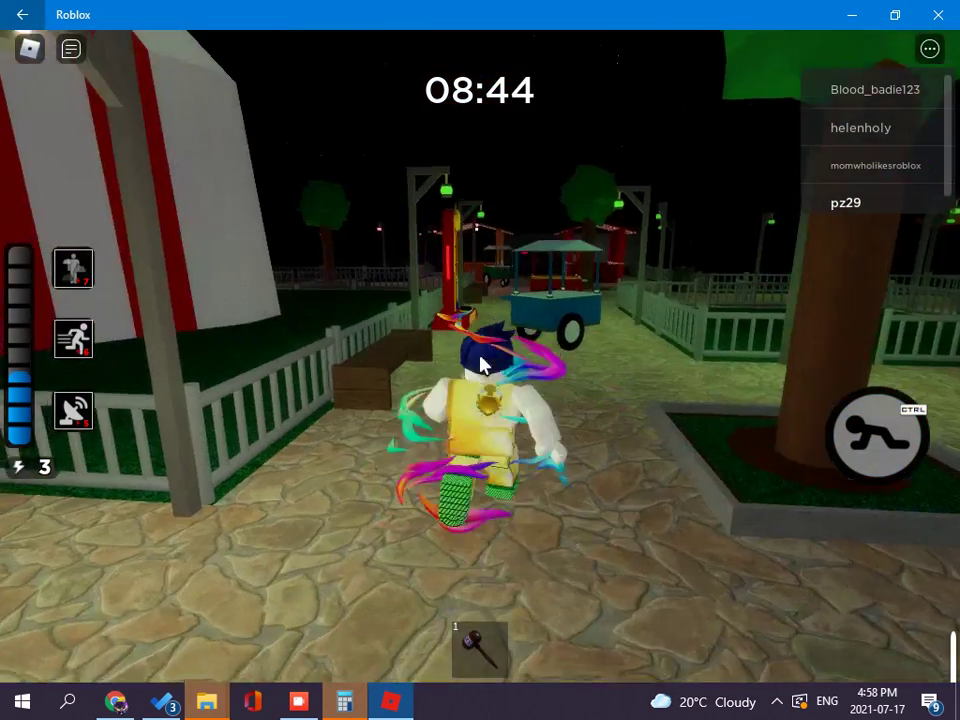
key("w")
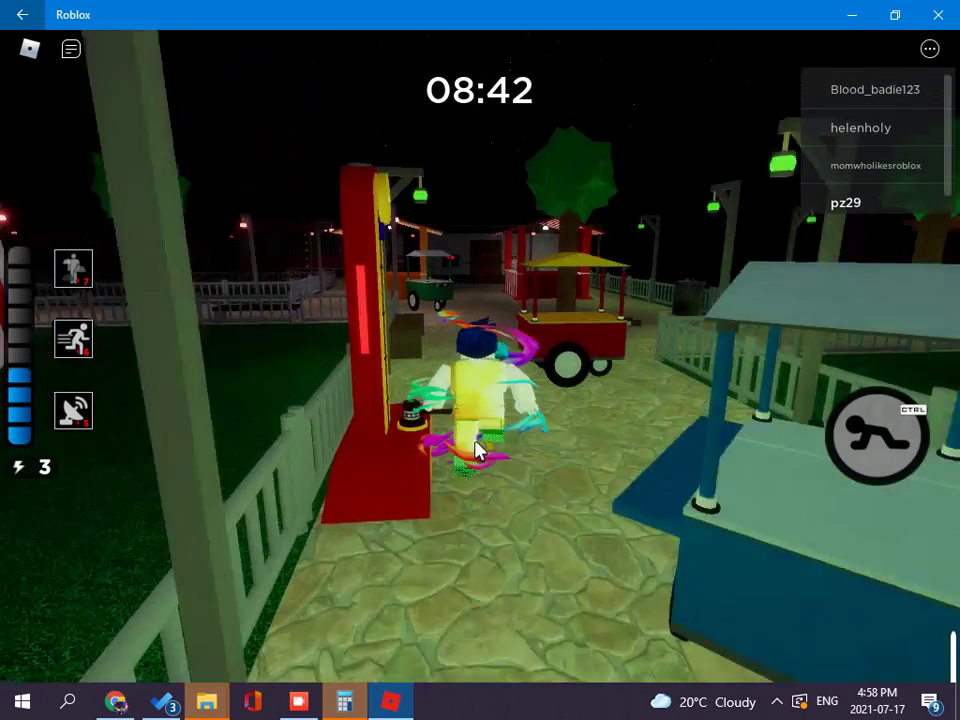
key("w")
left_click(490, 525)
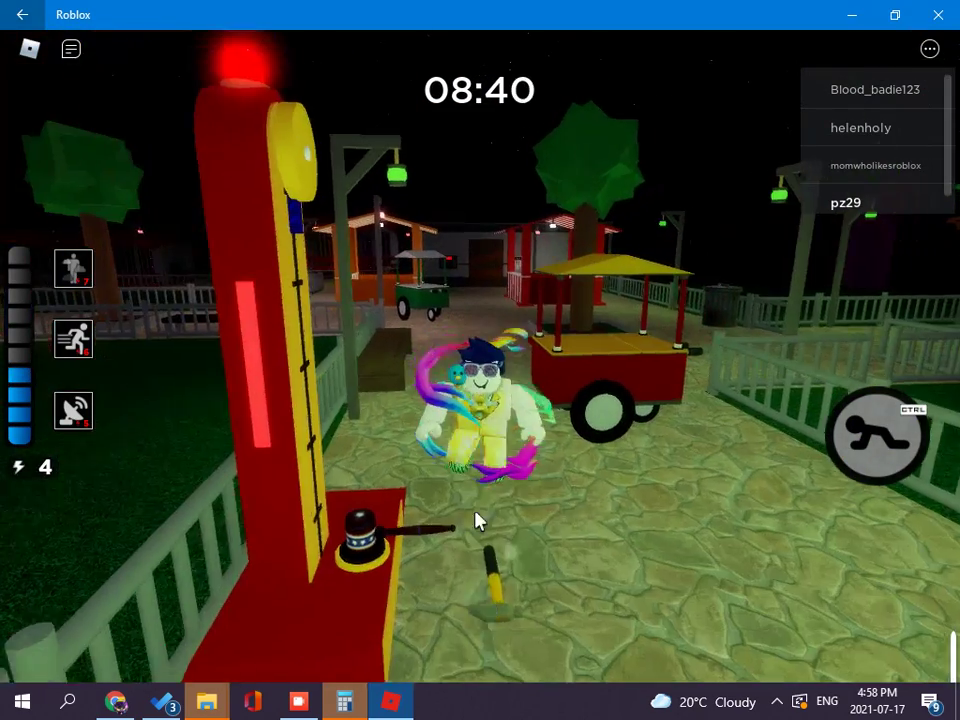
scroll("up", 3)
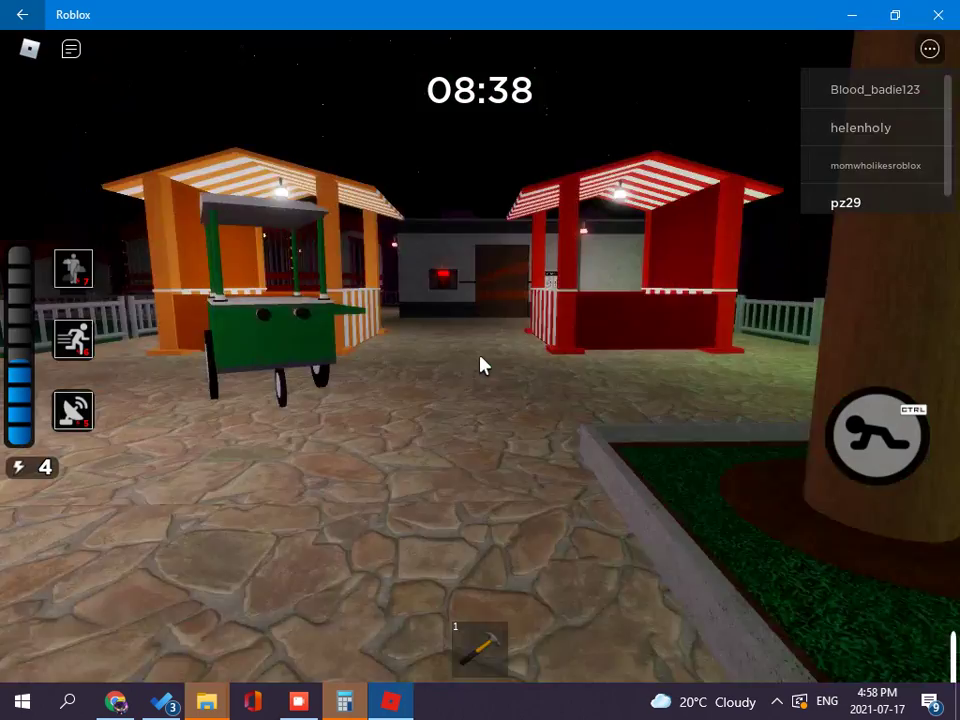
scroll("down", 3)
Walk past the booths and red wagon, through the cafeteria, onto the courtyard
key("w")
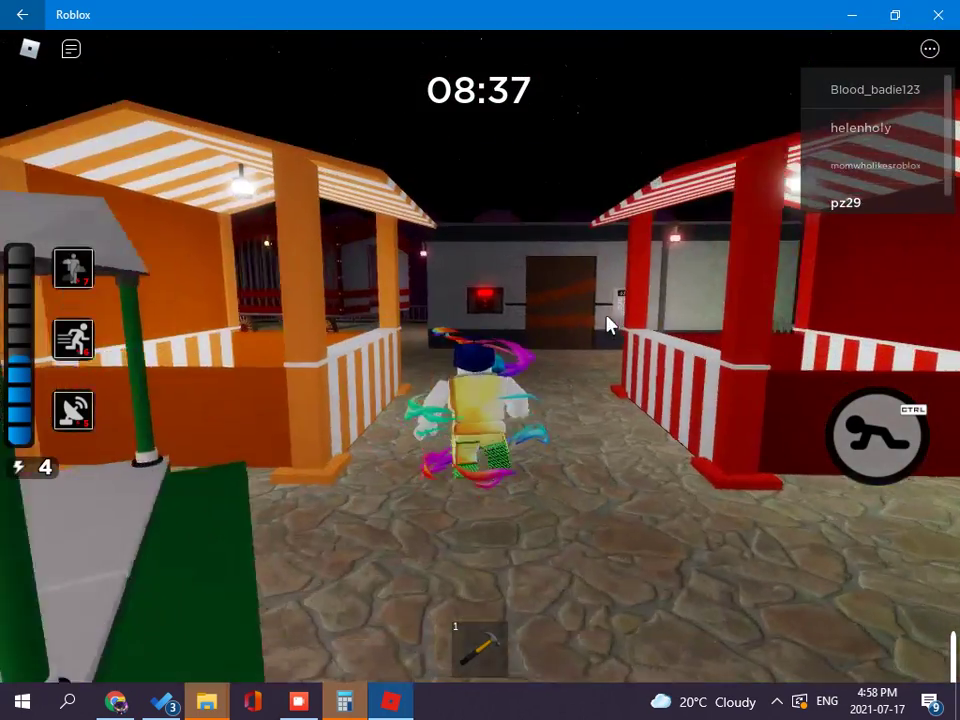
key("w")
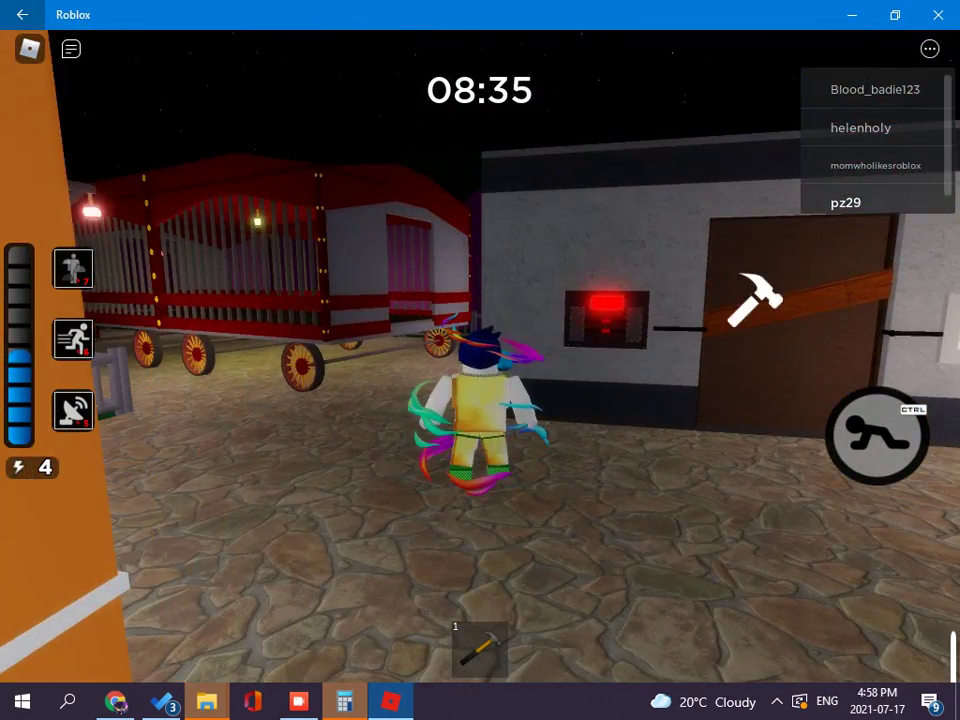
scroll("up", 3)
left_click_drag(482, 364, 468, 366)
scroll("down", 3)
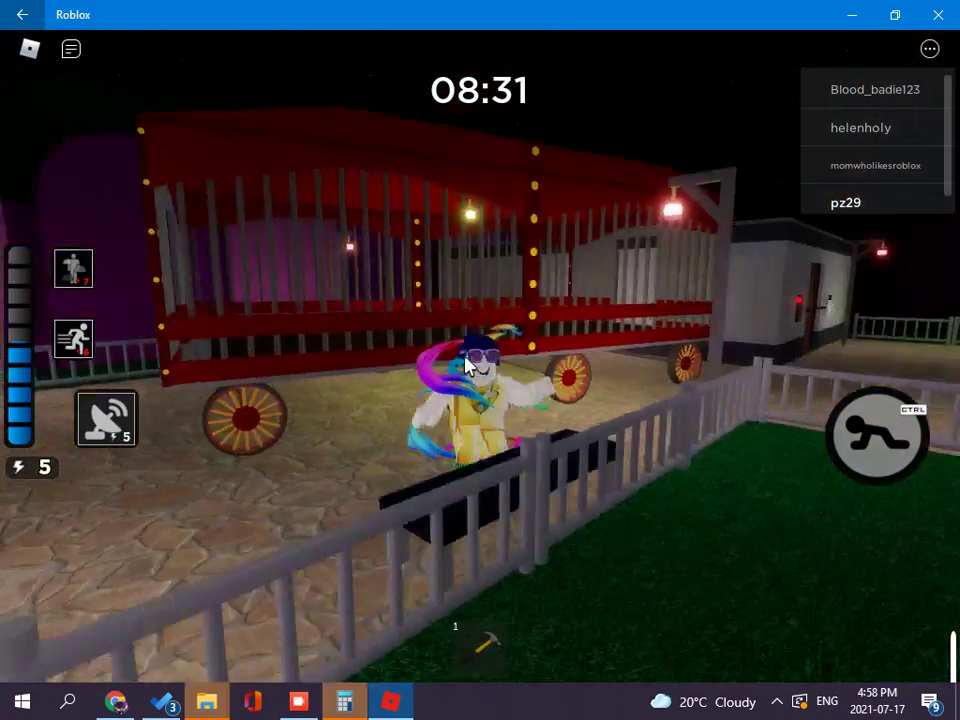
key("w")
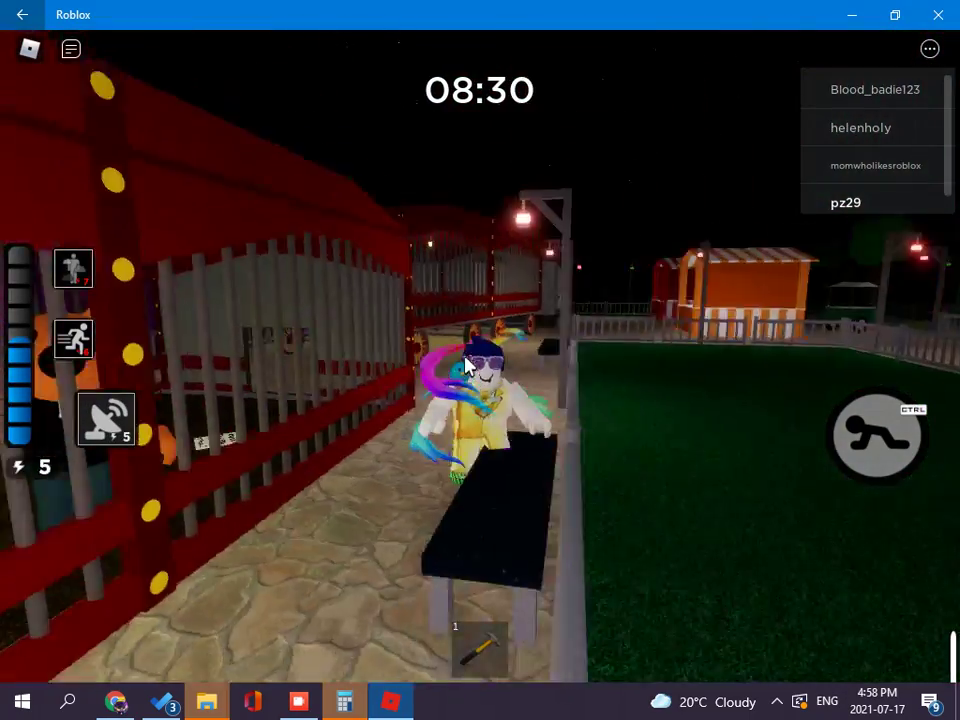
scroll("up", 3)
left_click_drag(480, 366, 482, 364)
scroll("down", 3)
key("w")
scroll("up", 3)
key("w")
key("w")
key("w")
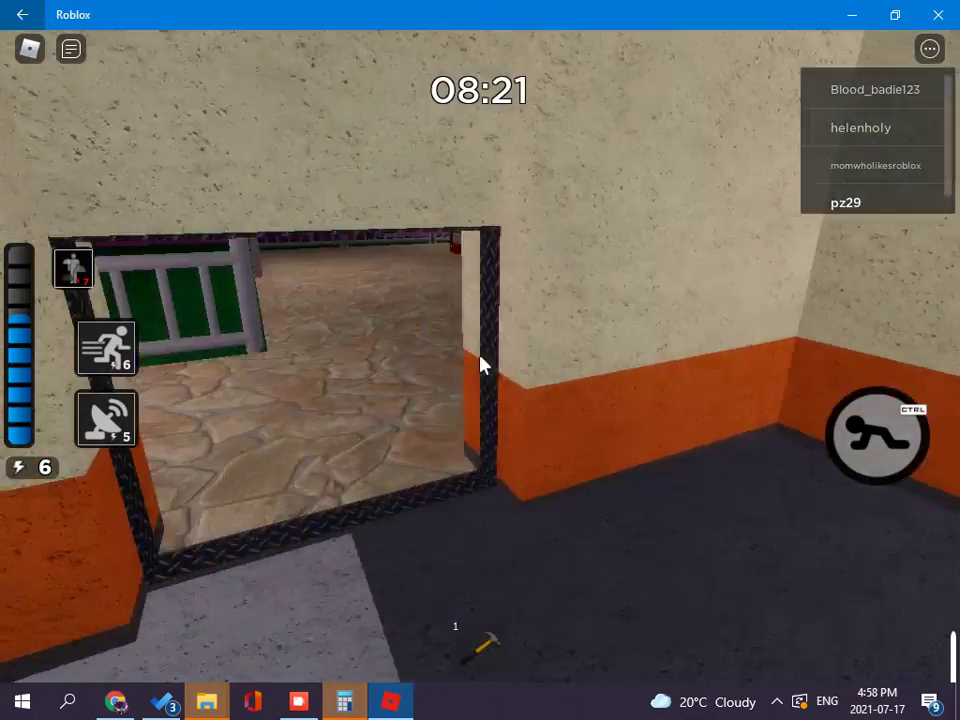
key("w")
scroll("down", 3)
Follow the path from the courtyard into the striped tent
left_click_drag(482, 364, 34, 328)
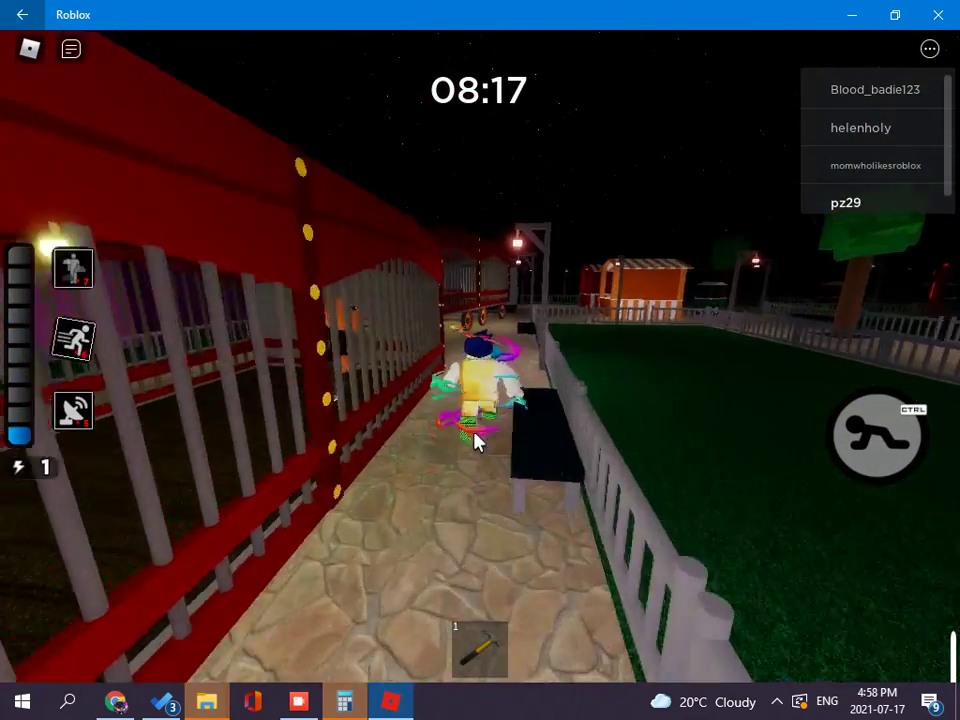
scroll("up", 3)
left_click_drag(482, 364, 482, 364)
key("w")
scroll("down", 3)
key("w")
scroll("up", 3)
key("w")
scroll("down", 3)
key("w")
scroll("up", 3)
key("w")
key("w")
scroll("down", 3)
scroll("up", 3)
key("w")
Cross the plank, take the golden key, and drop down to the stone path
key("w")
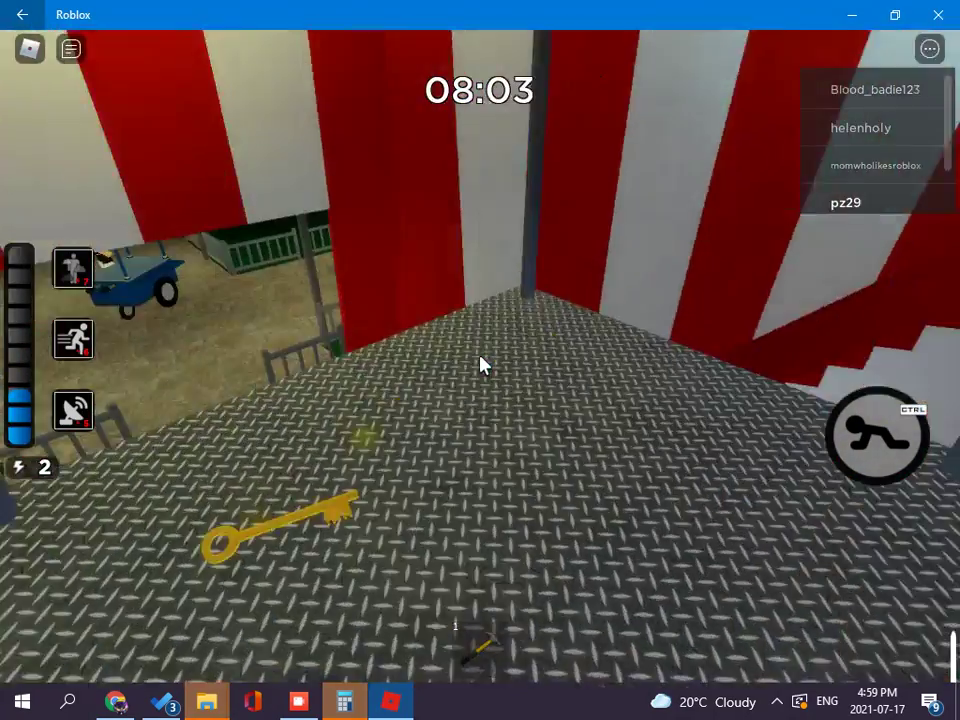
left_click(482, 364)
key("w")
scroll("down", 3)
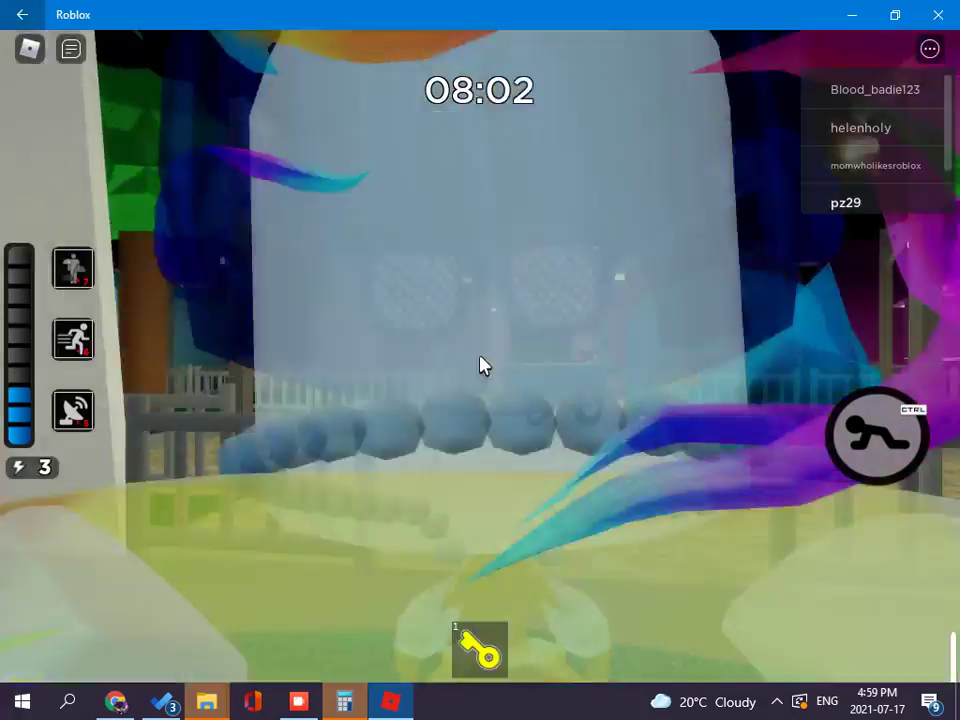
left_click_drag(482, 364, 300, 390)
key("w")
scroll("up", 3)
scroll("down", 3)
scroll("up", 3)
key("w")
scroll("down", 3)
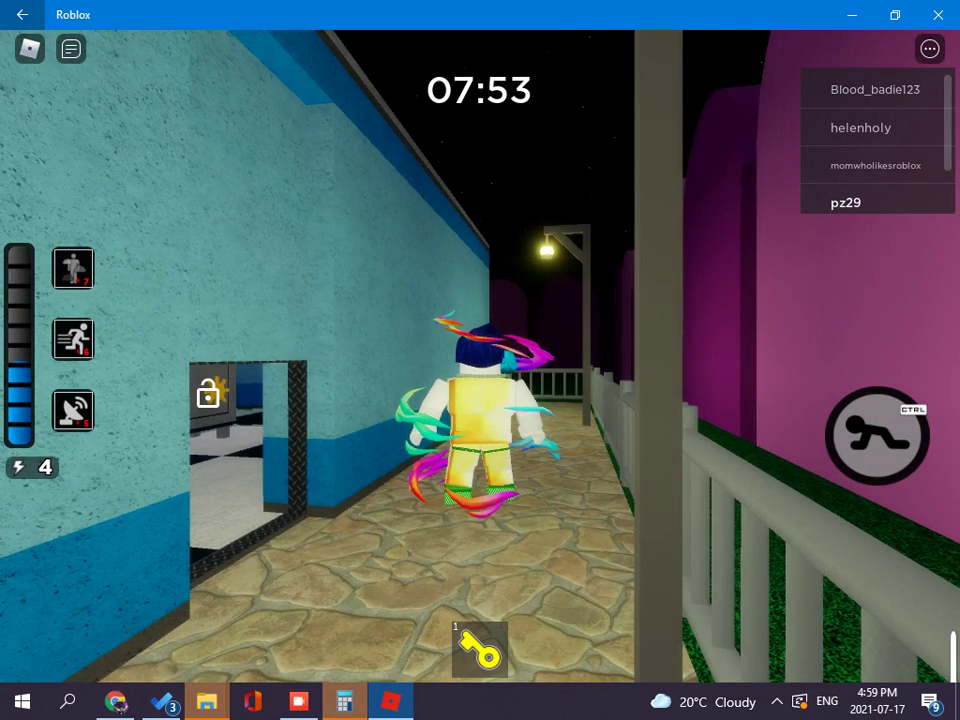
Walk into the checkered room and out through its door
key("w")
left_click_drag(158, 281, 359, 266)
scroll("up", 3)
key("w")
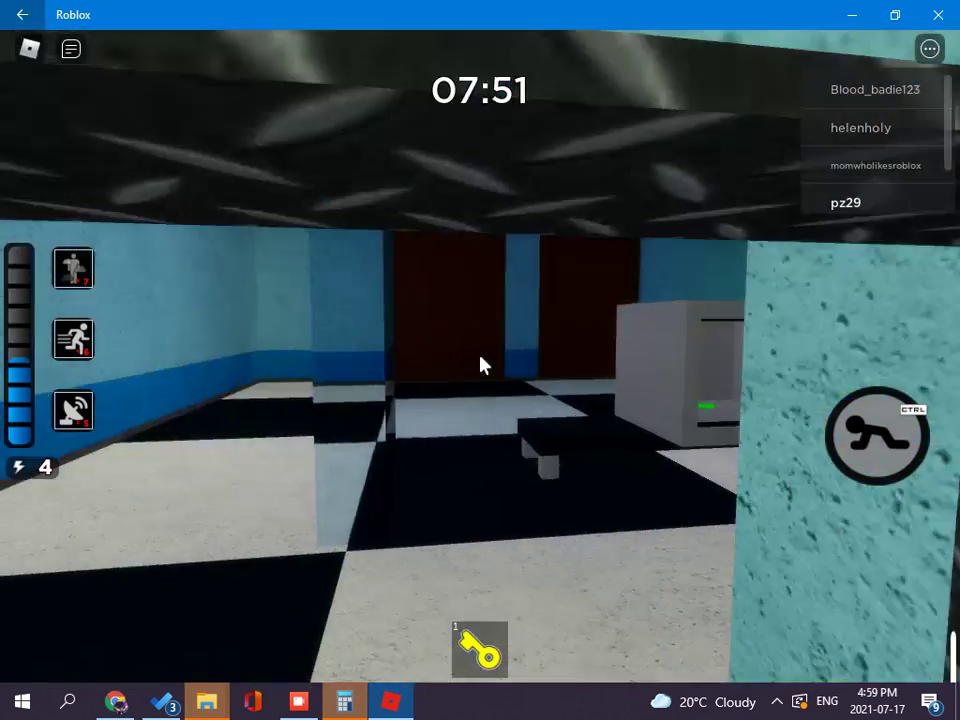
left_click_drag(482, 364, 482, 364)
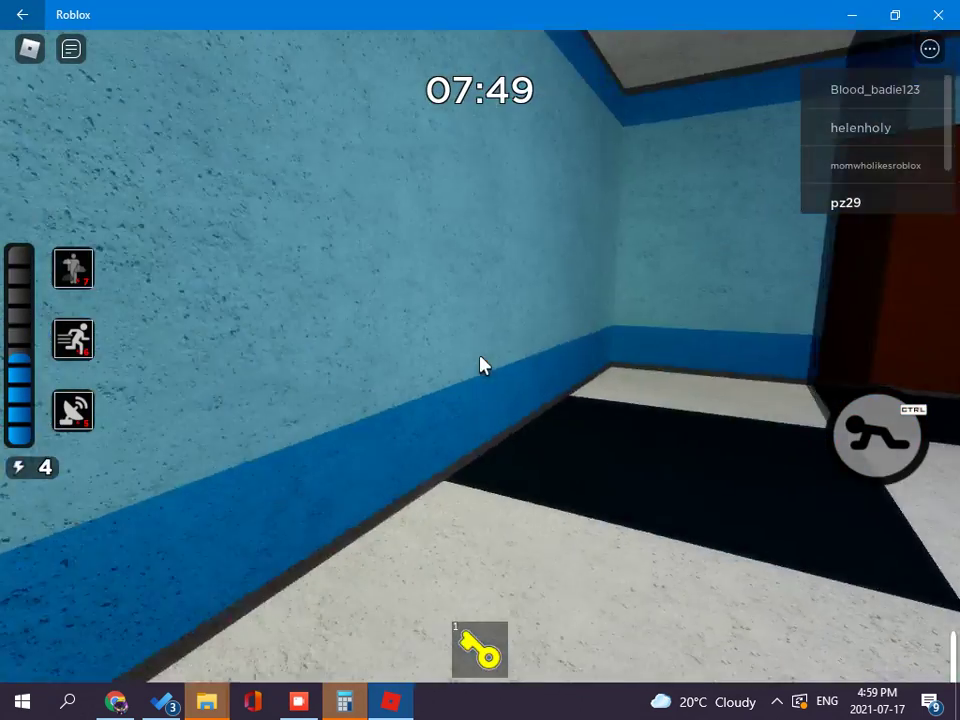
key("shift")
key("w")
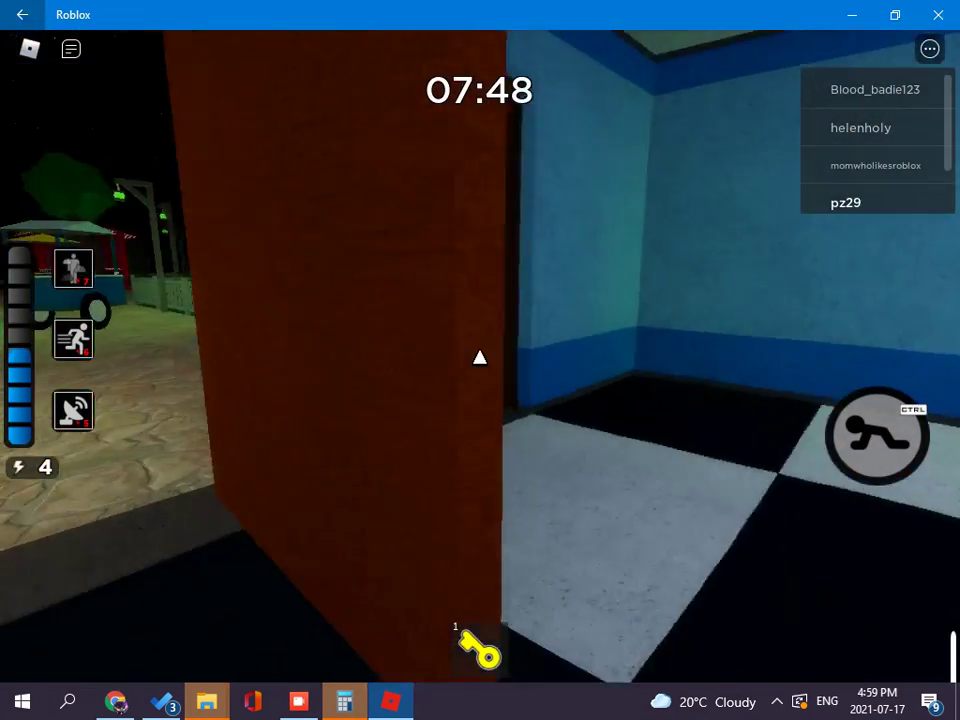
key("w")
Walk past the tent and carts, through the fenced plaza toward the grey box
key("shift")
key("w")
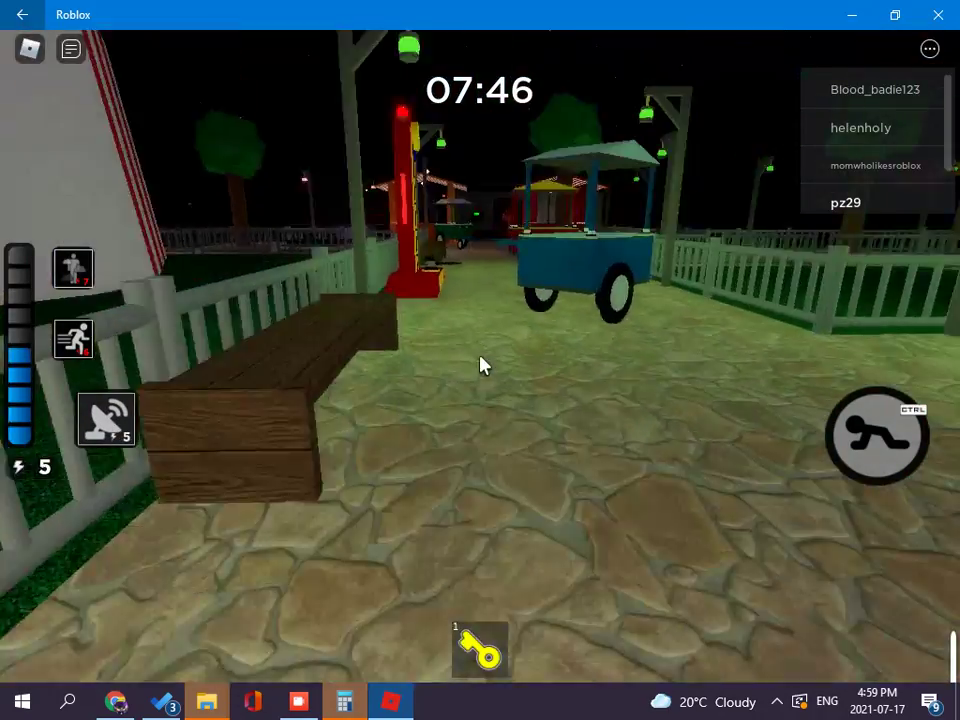
key("w")
scroll("down", 3)
scroll("up", 3)
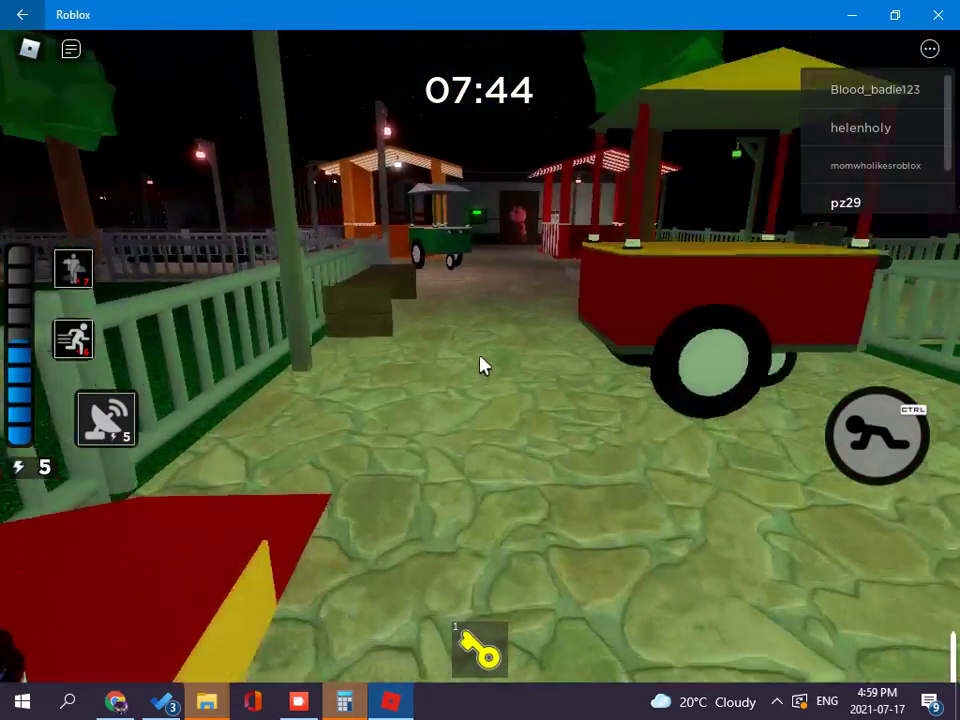
key("w")
key("w")
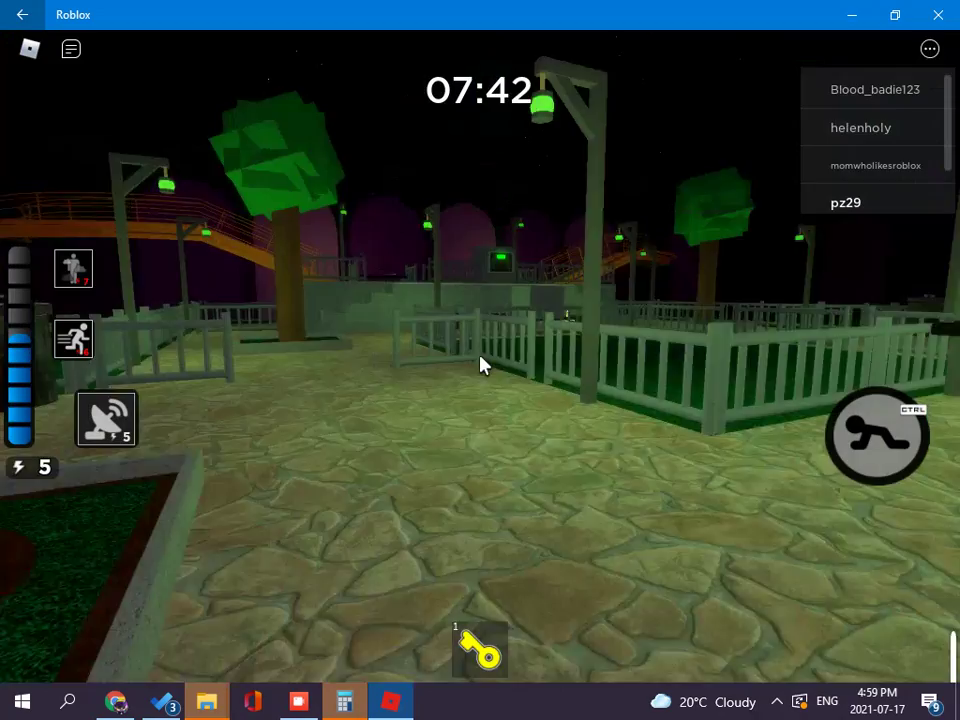
key("w")
scroll("down", 3)
key("w")
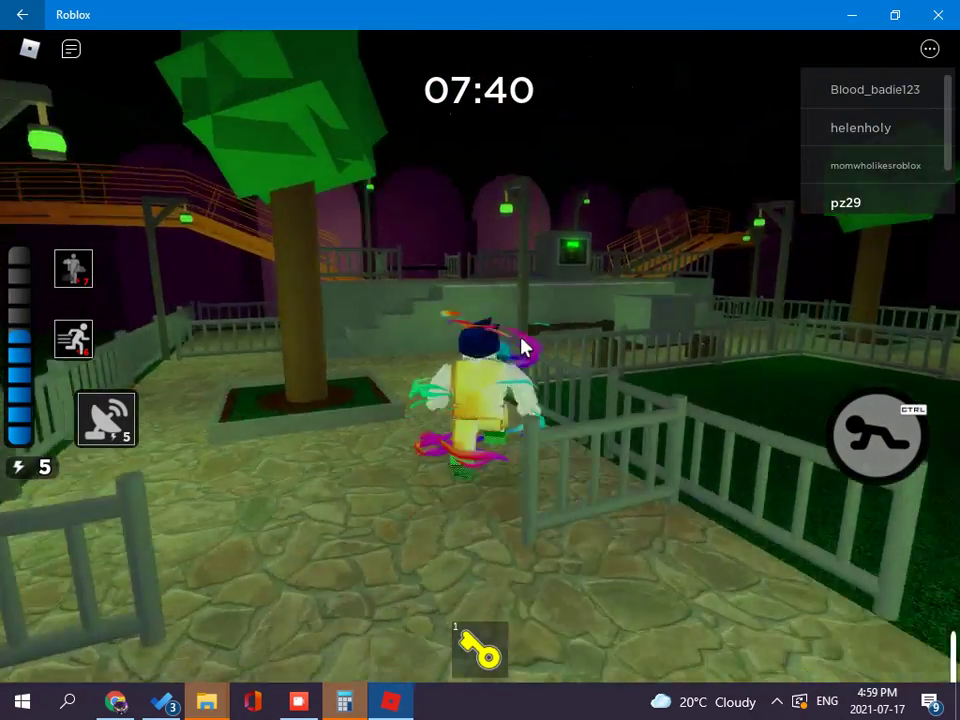
key("w")
Trade the golden key at the grey box and equip the gun
key("w")
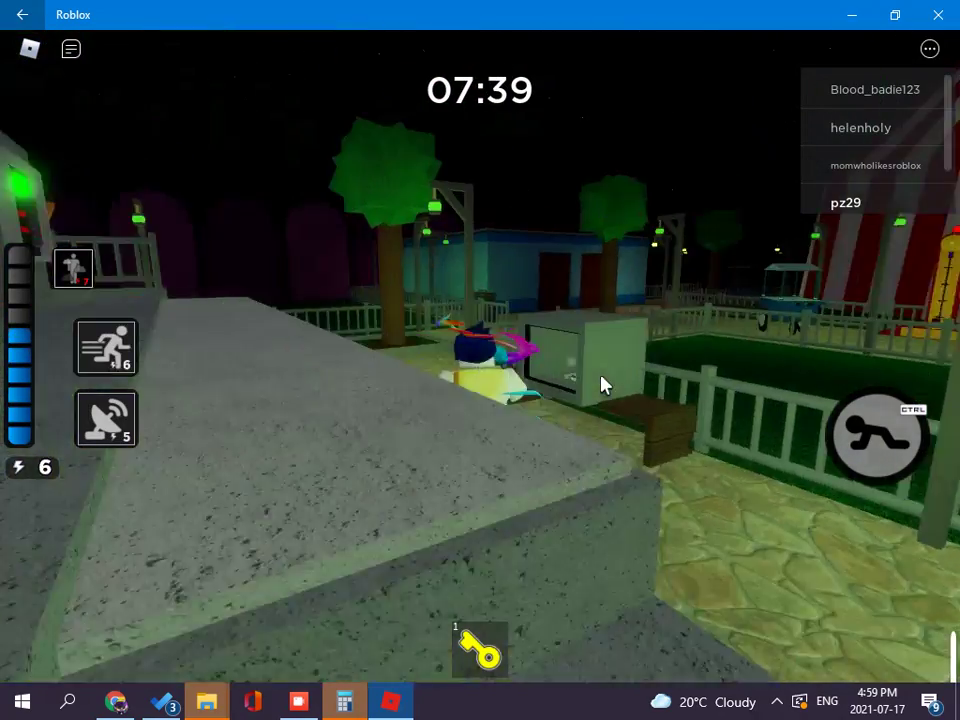
key("w")
key("w")
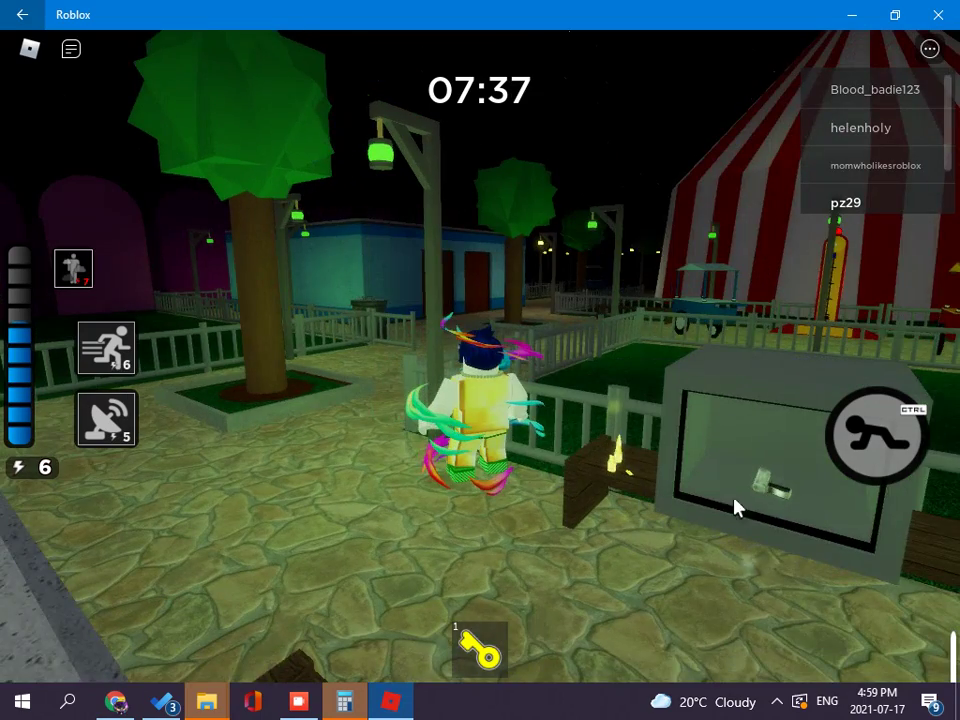
left_click_drag(650, 490, 500, 620)
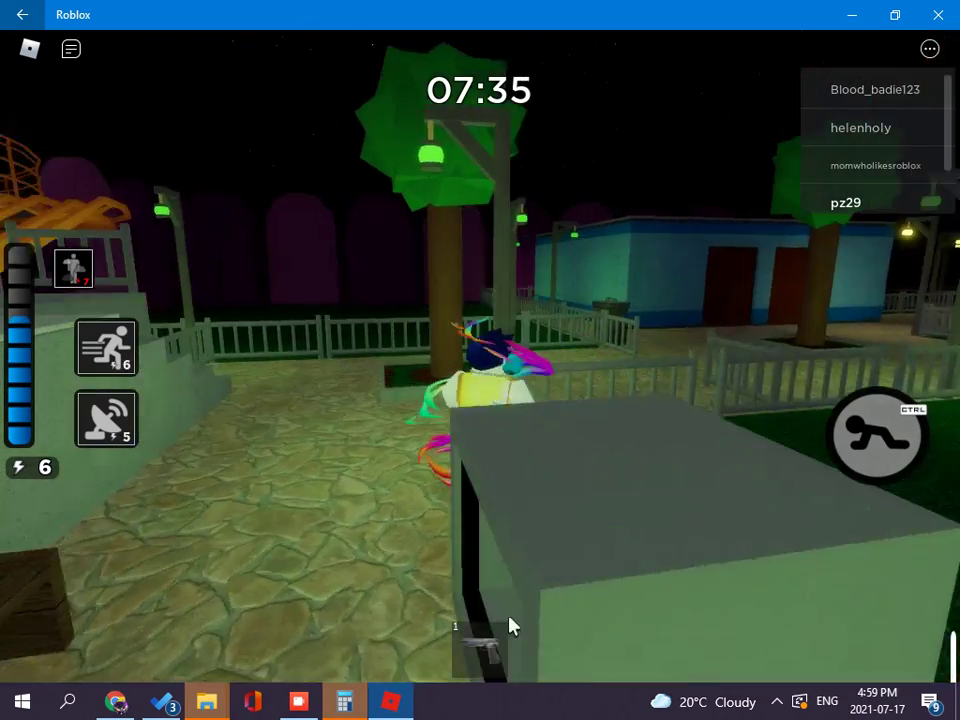
left_click(481, 639)
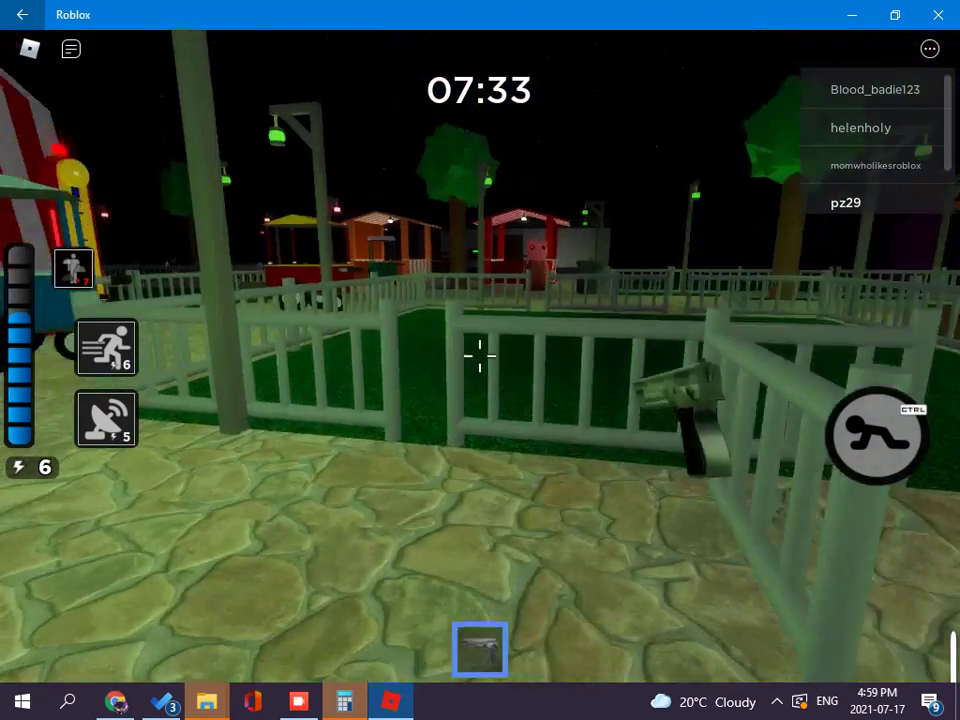
Fire at Piggy, then run around the plaza until the screen goes black
key("w")
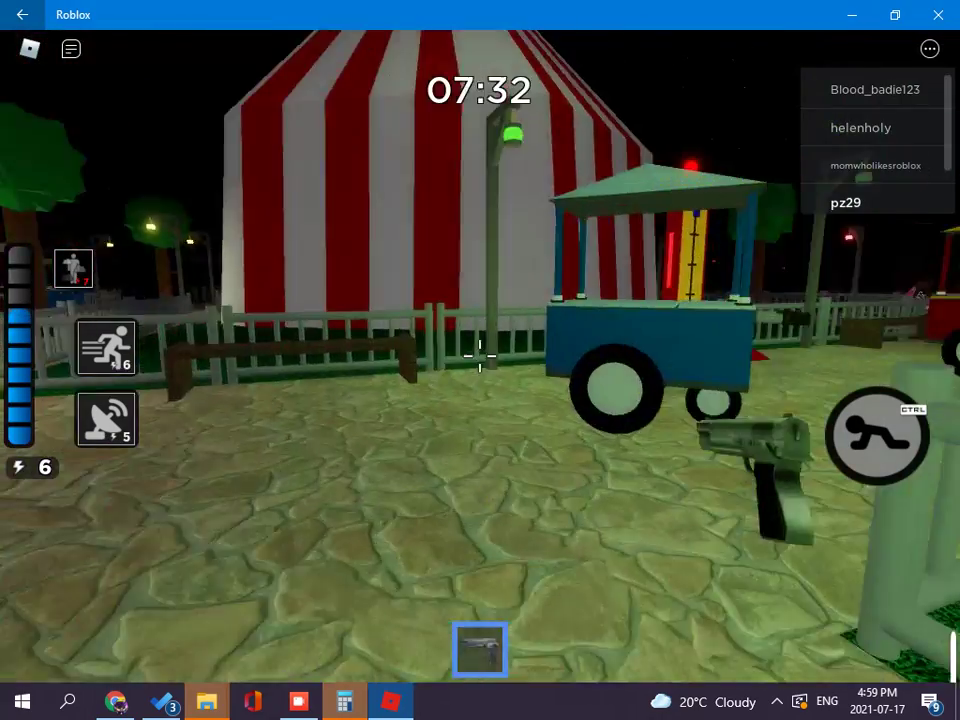
left_click(480, 357)
key("w")
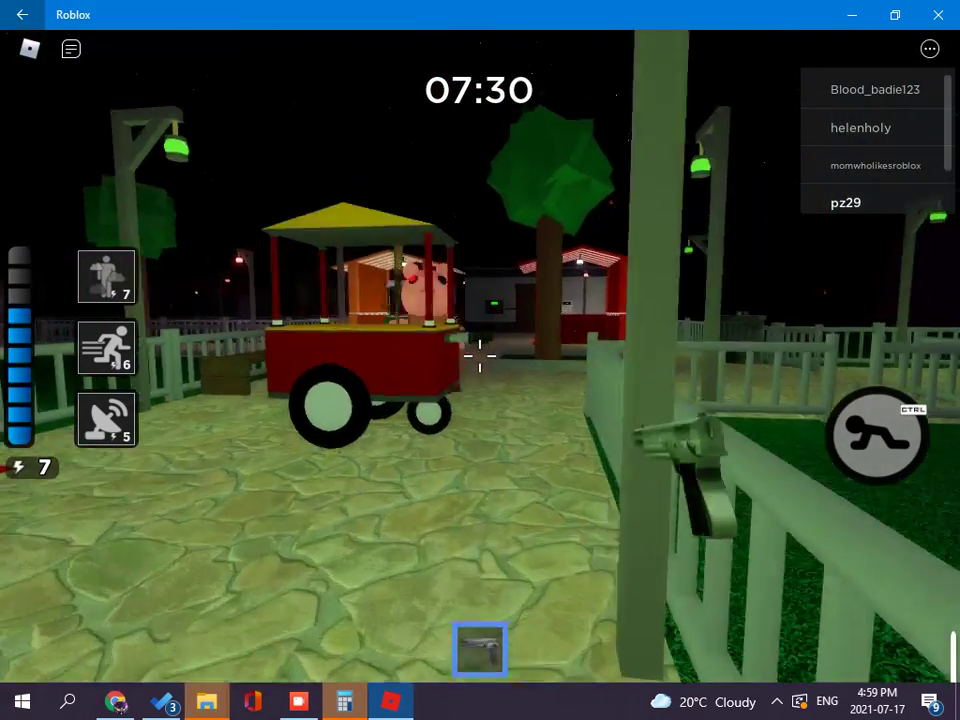
scroll("down", 3)
key("w")
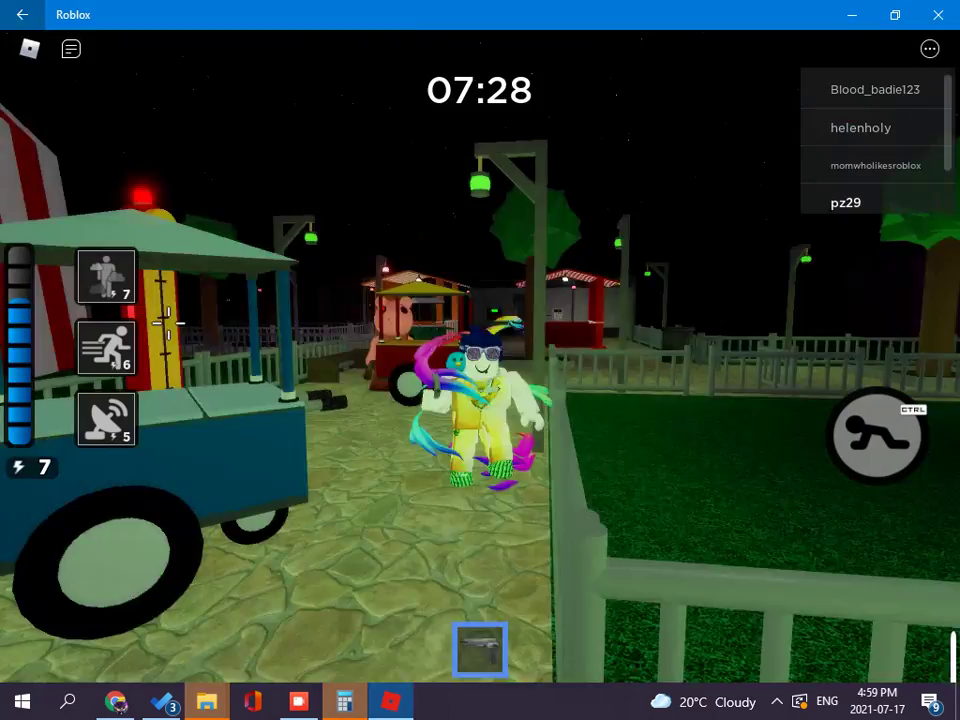
key("w")
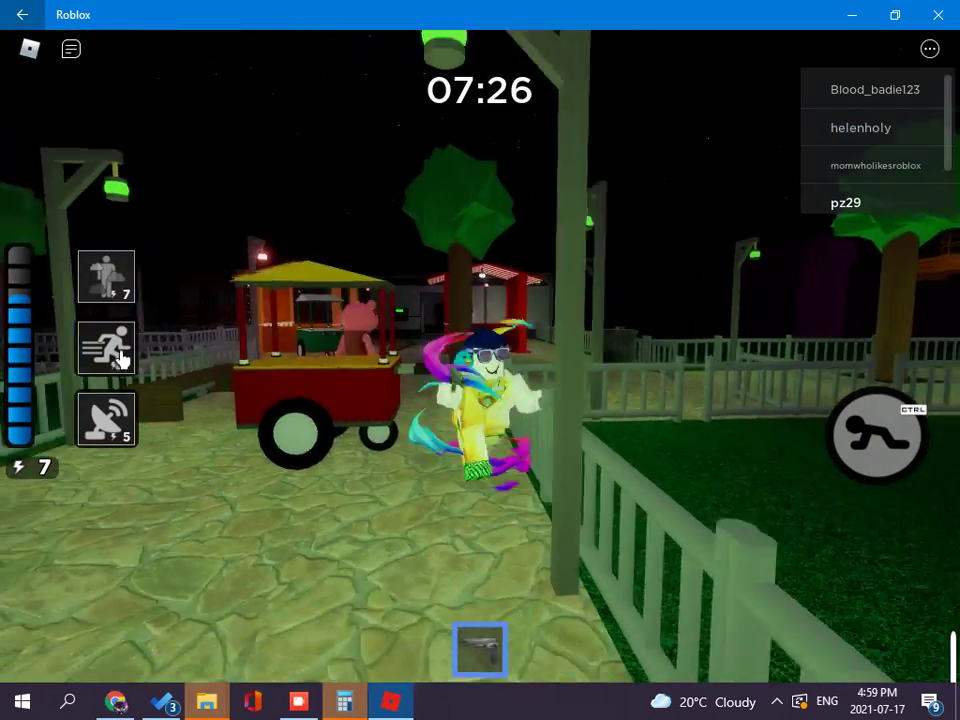
key("w")
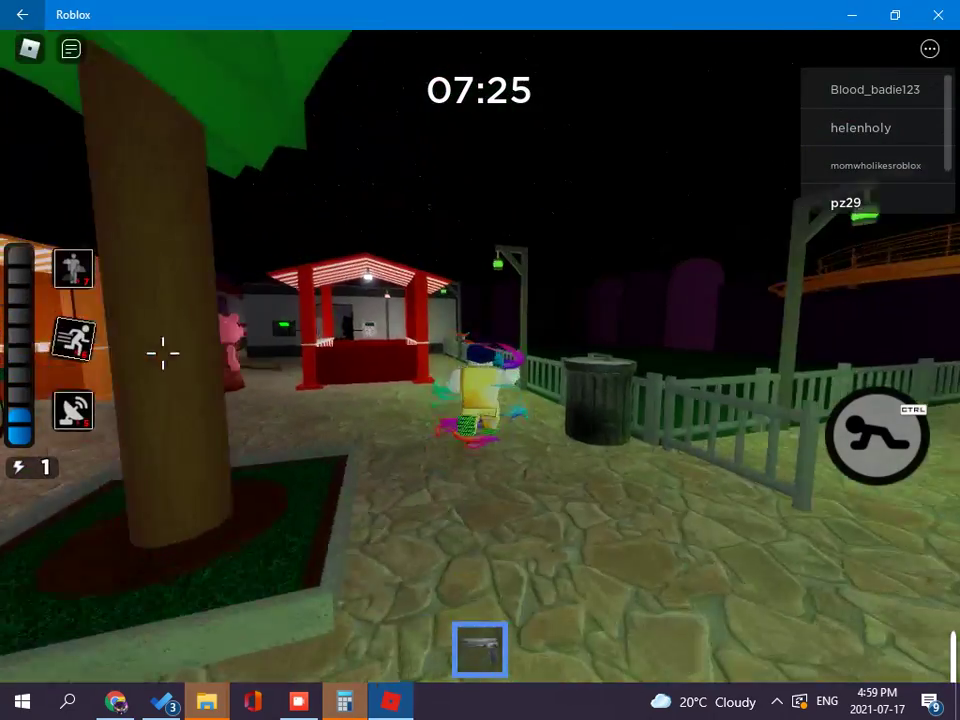
key("w")
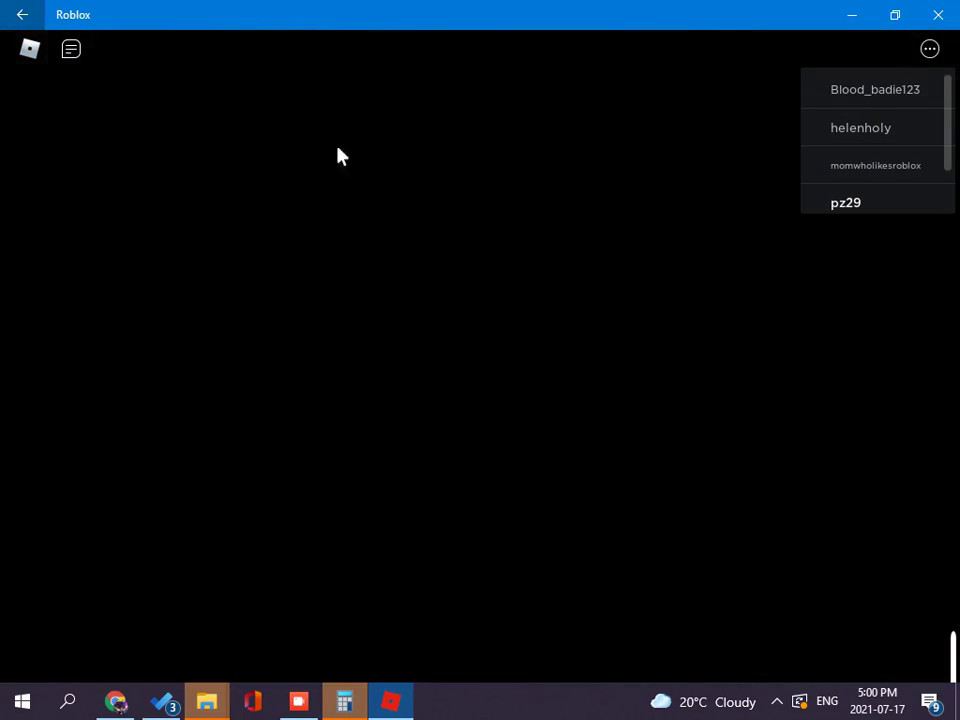
Skip the cutscene, cycle spectated players, orbit around Piggy, and open the chat panel
left_click(905, 643)
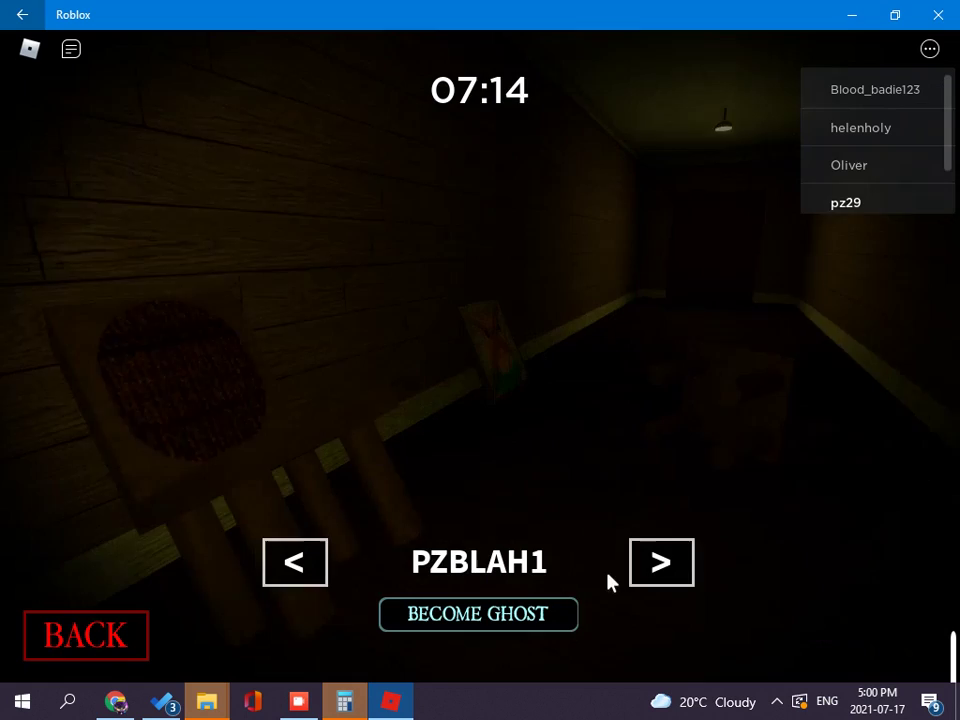
left_click(661, 562)
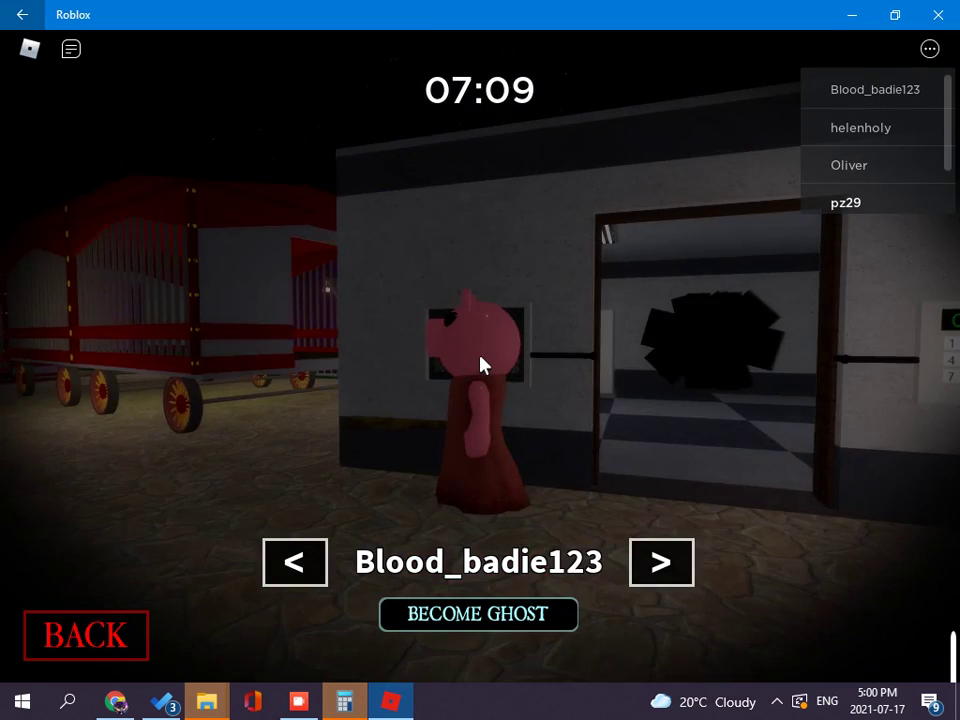
left_click(655, 562)
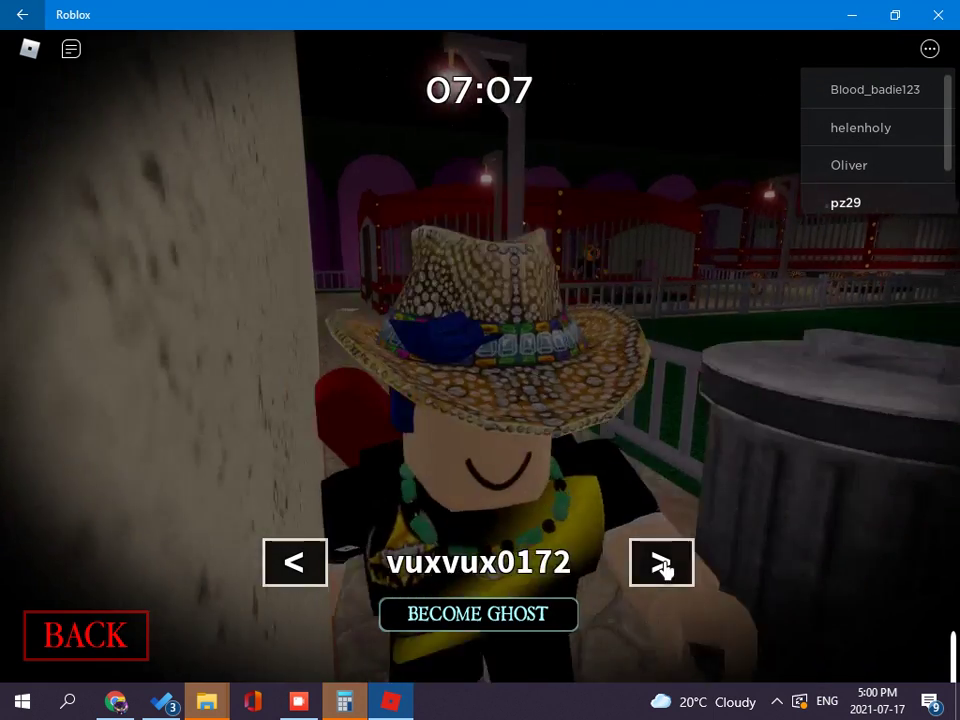
left_click(662, 565)
left_click(662, 566)
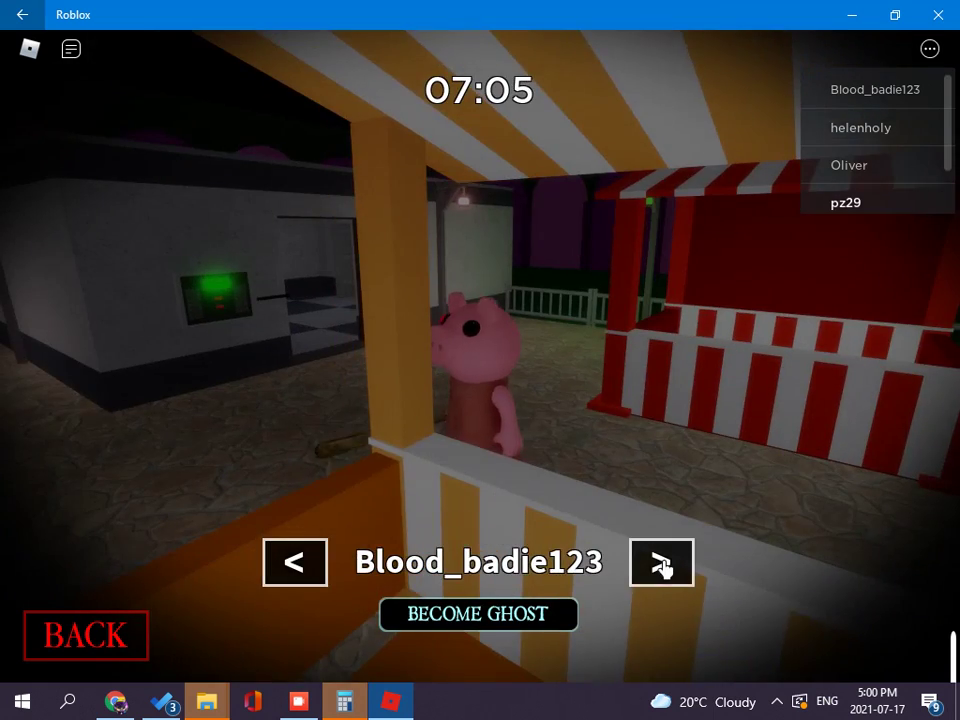
left_click_drag(492, 425, 3, 185)
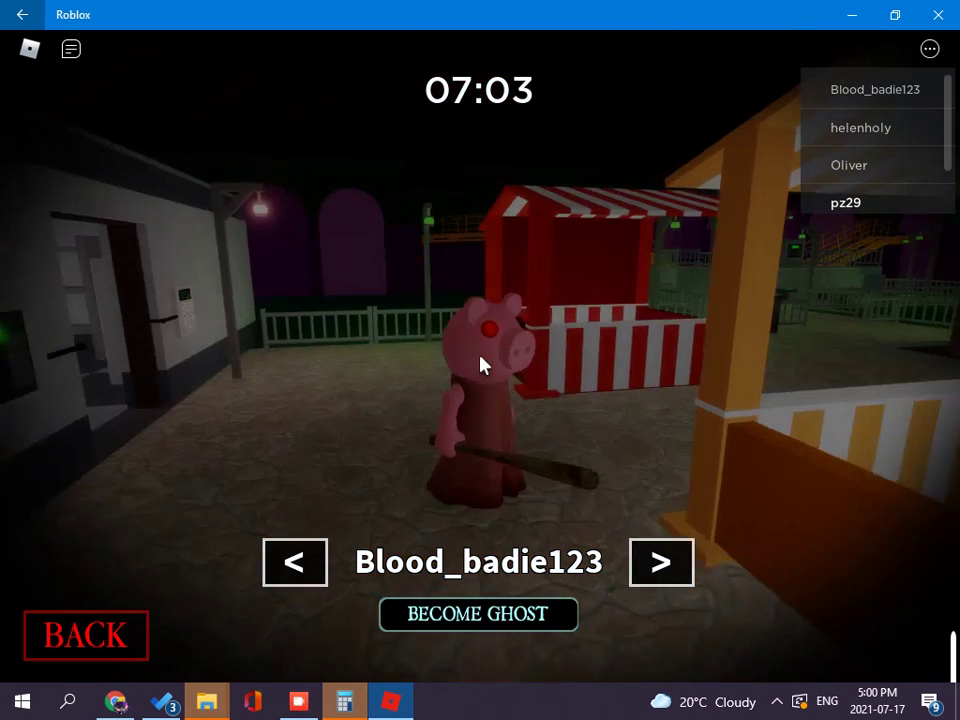
left_click(70, 49)
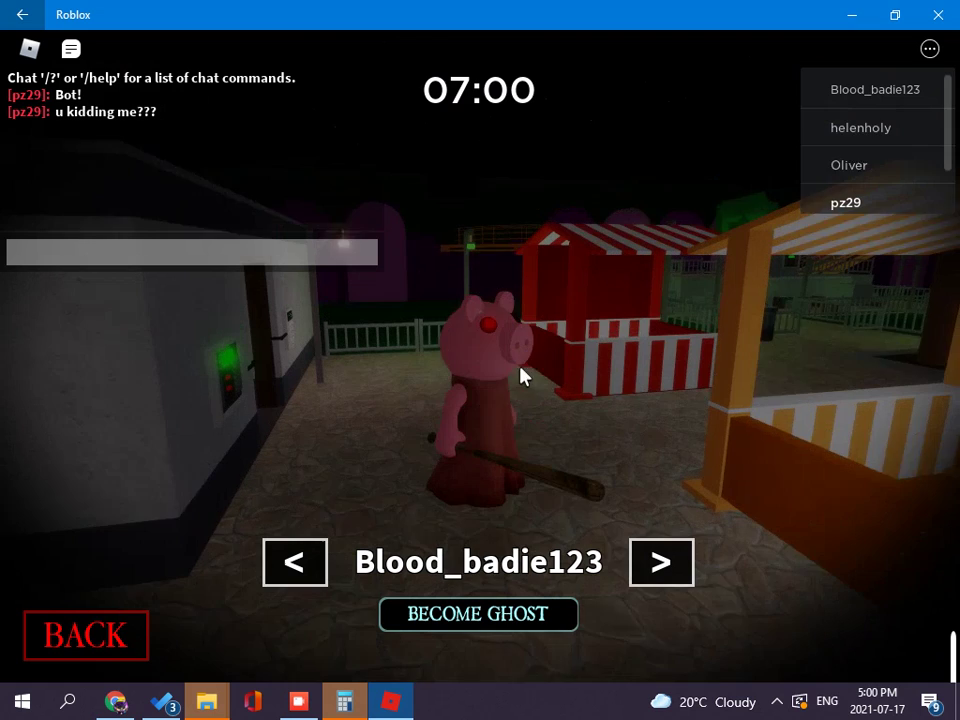
Send 'Dump Camper Pig' in the game chat, then switch to Discord in Chrome
left_click(204, 253)
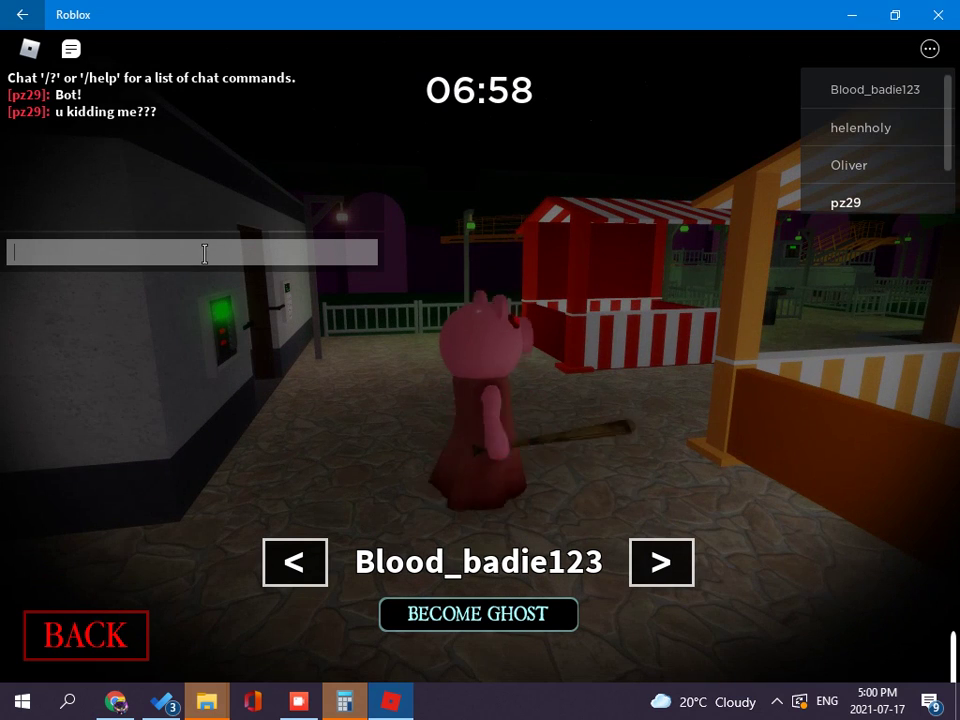
type("Dump C")
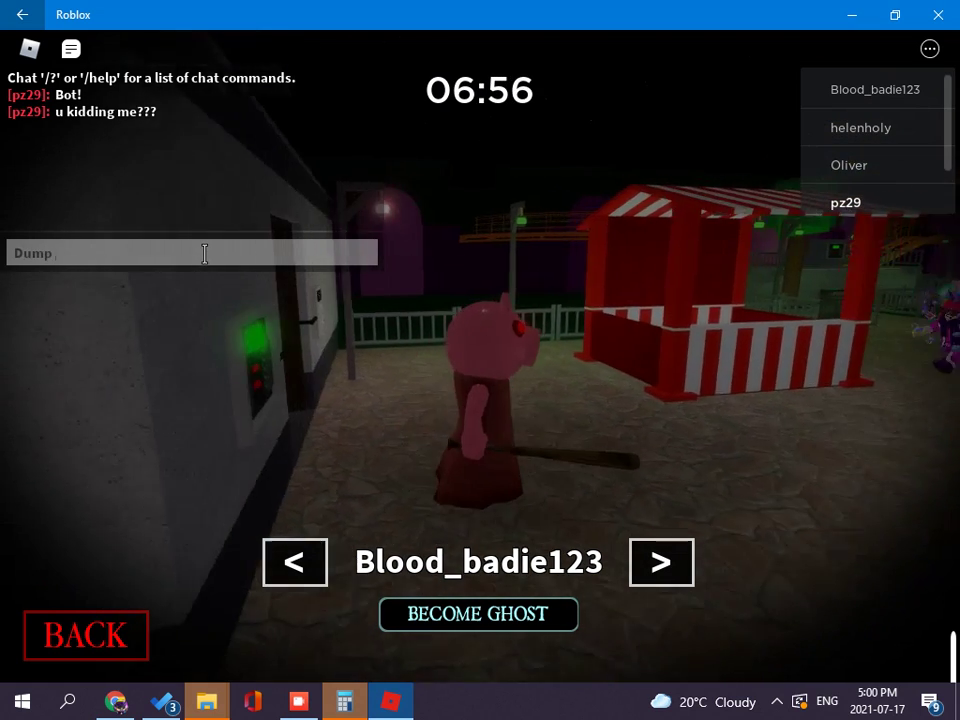
type("amper")
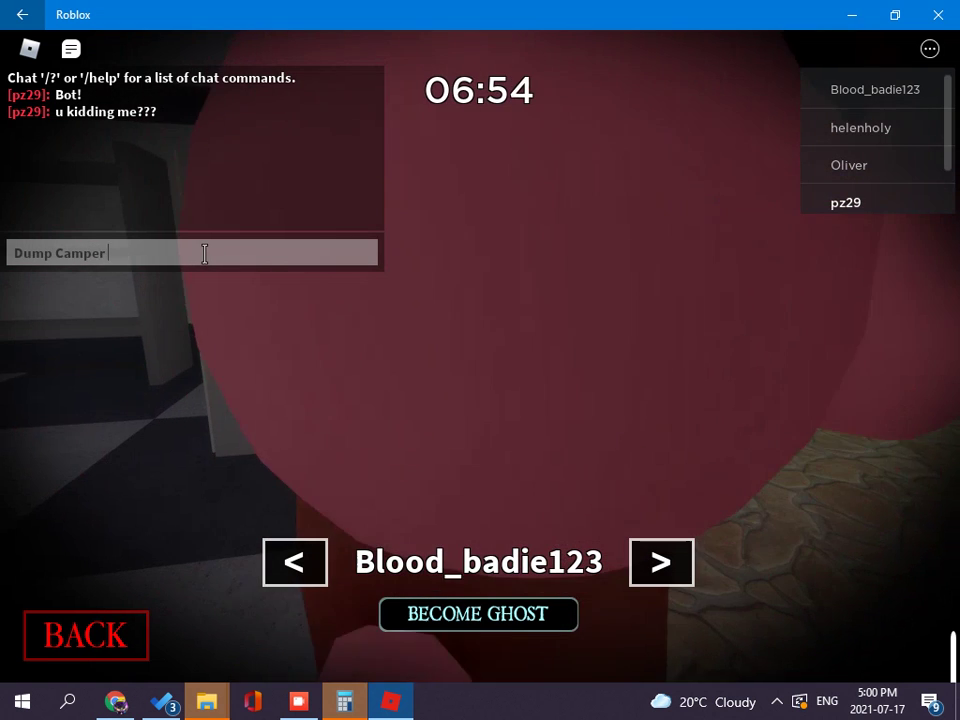
type(" P")
type("ig")
key("Return")
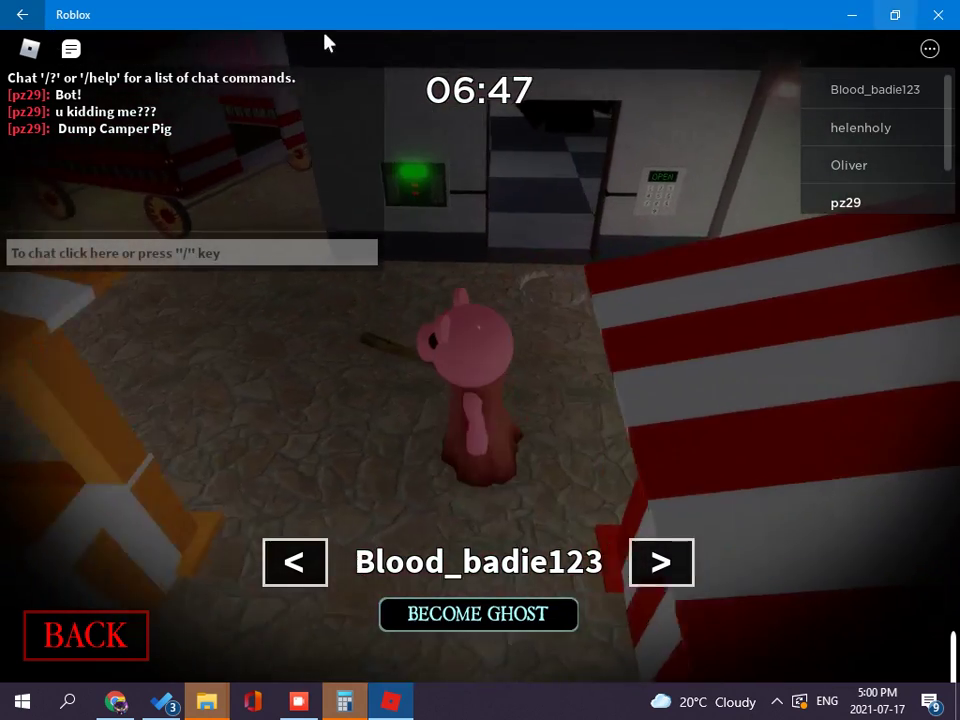
key("alt+Tab")
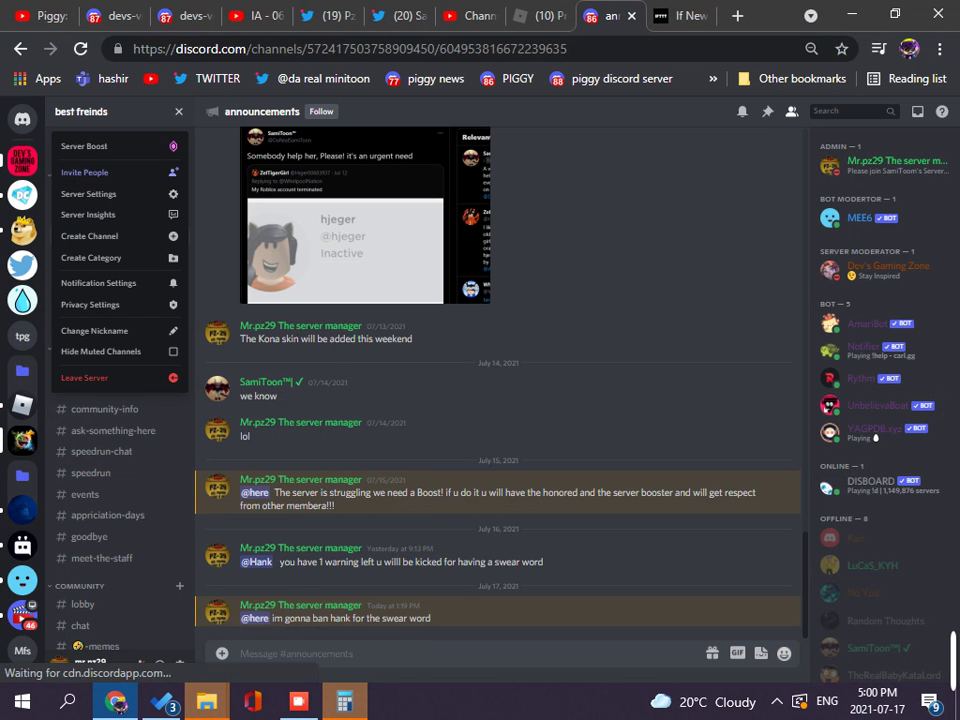
Open Dev's Gaming Zone Official and select the WALMARTMEXEARS2021 code in the announcement
left_click(22, 512)
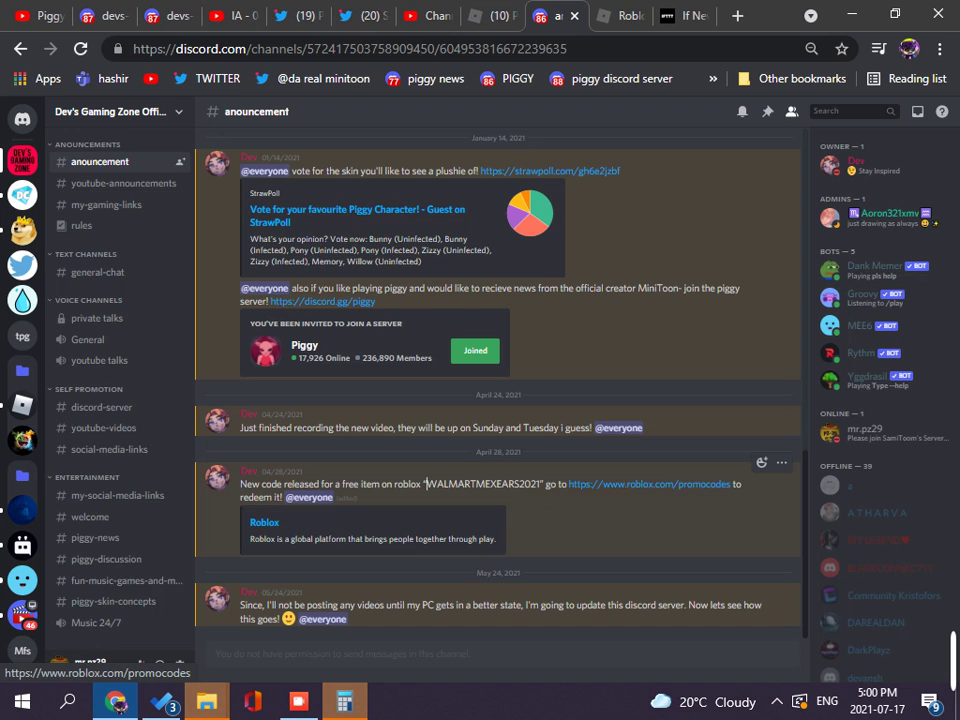
left_click_drag(425, 484, 497, 484)
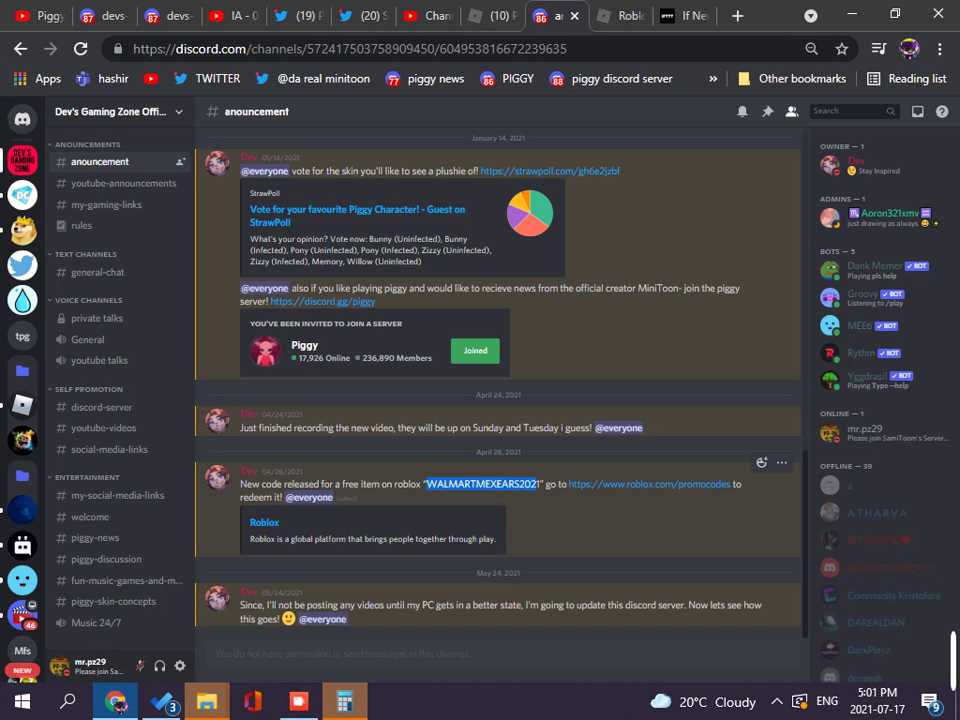
left_click_drag(497, 484, 497, 120)
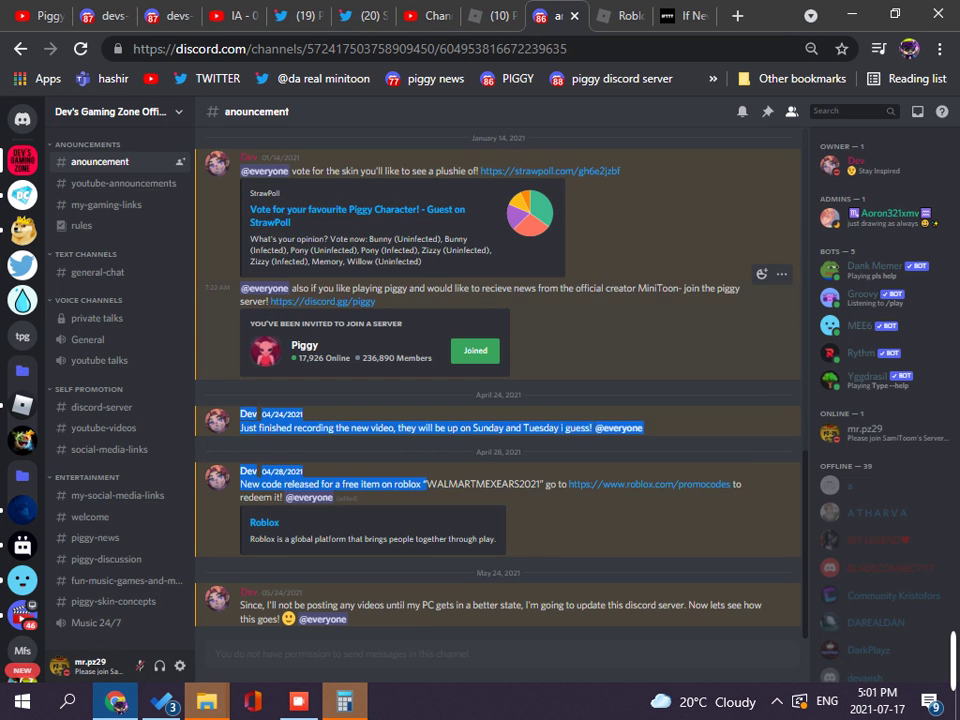
Submit WALMARTMEXEARS2021 on the Roblox promo-codes page, then clear the rejected code
key("ctrl+Tab")
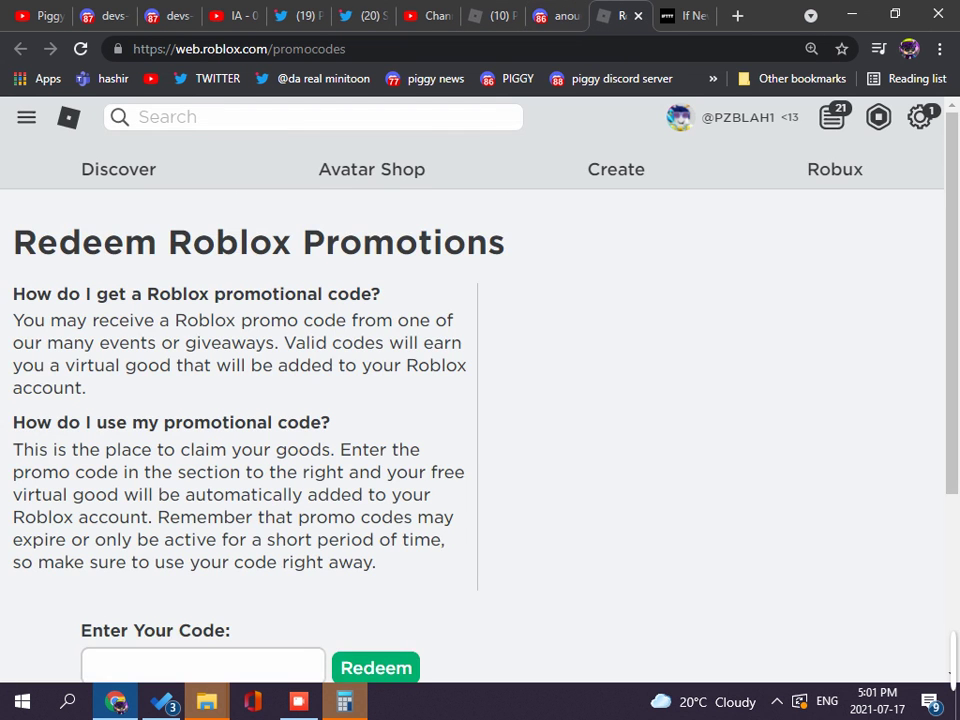
scroll("down", 3)
left_click(203, 401)
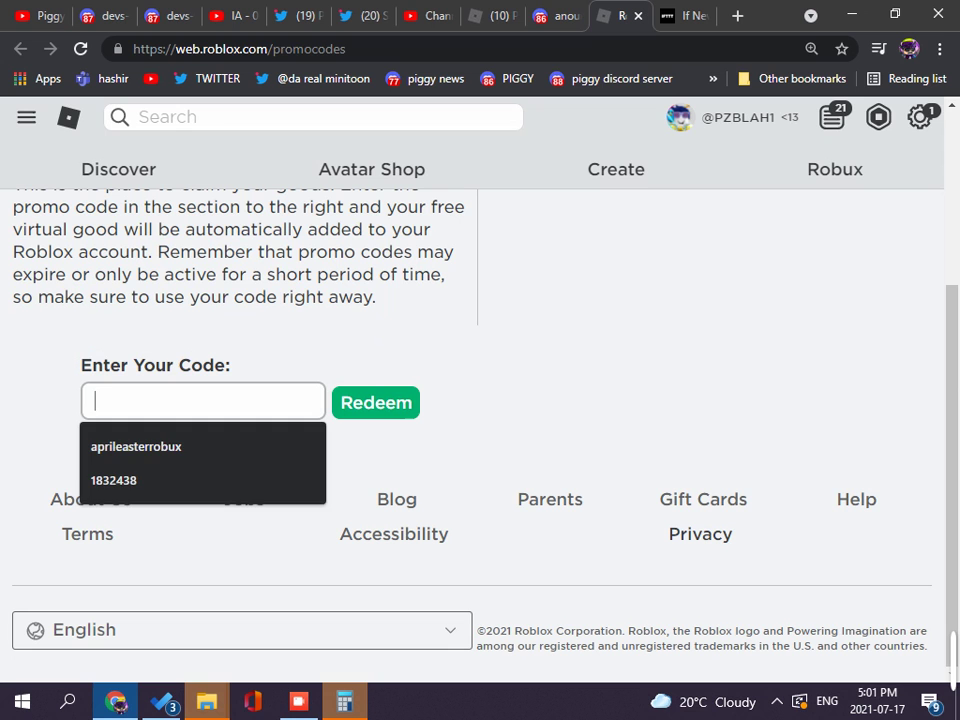
type("WALMARTMEXEARS202")
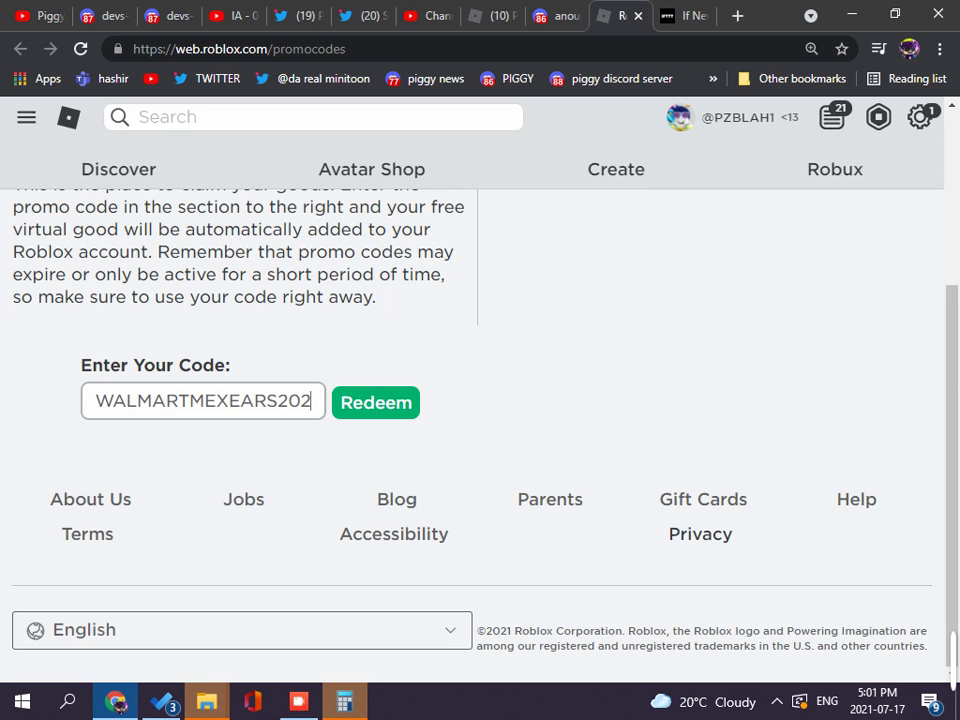
key("Return")
key("ctrl+a")
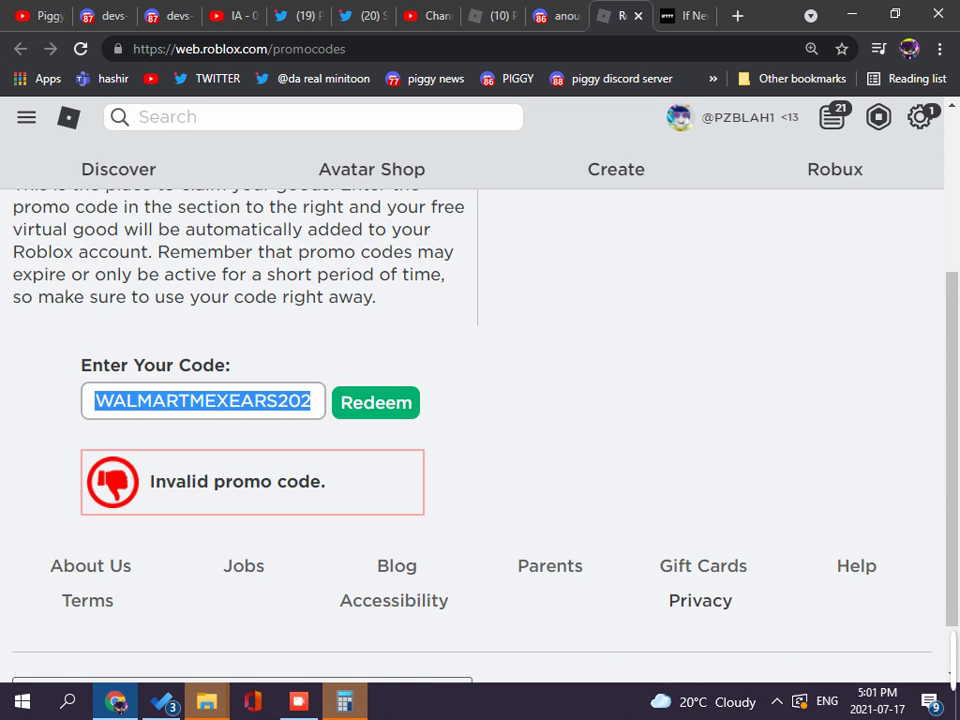
key("BackSpace")
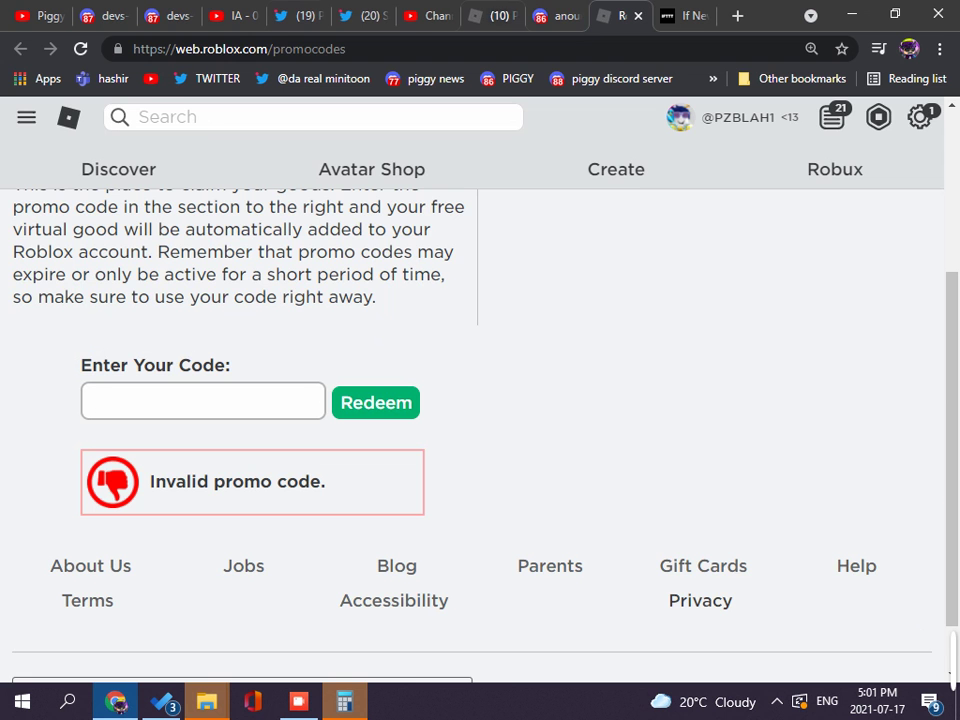
Back in Discord, open the Piggy server, view G7's profile, then open #welcome
key("ctrl+shift+Tab")
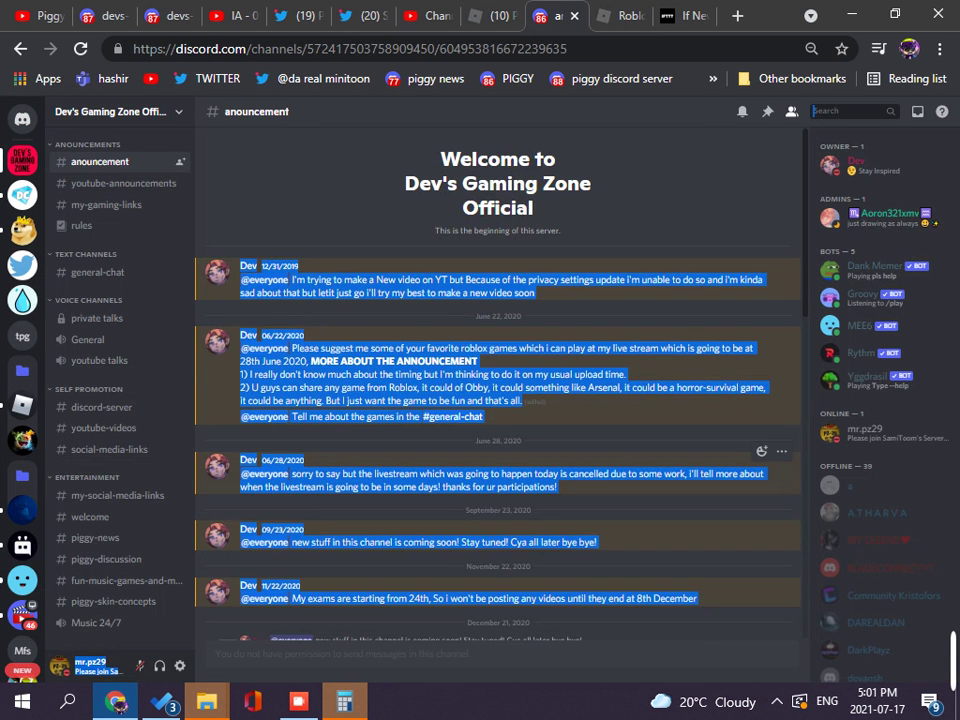
scroll("down", 3)
scroll("down", 3)
scroll("down", 3)
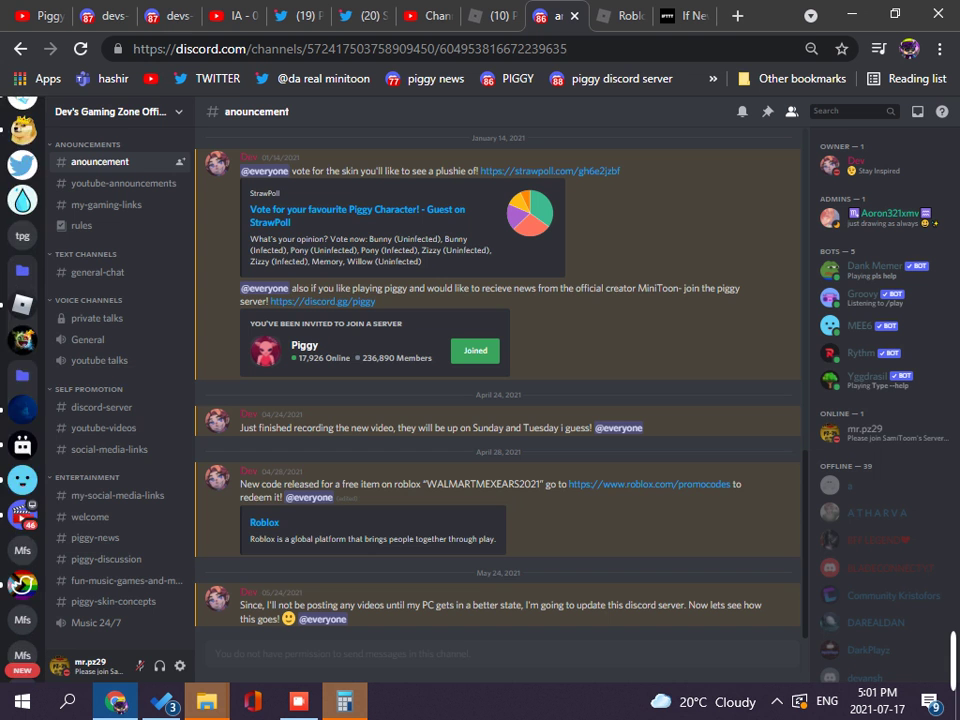
scroll("down", 3)
left_click(22, 550)
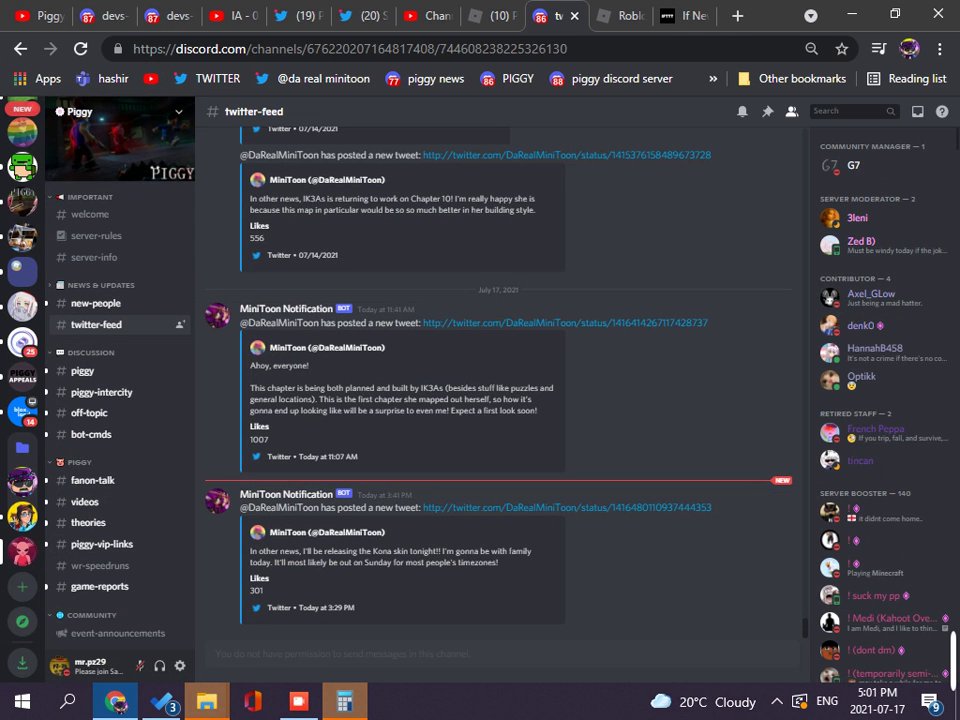
left_click(853, 165)
left_click(110, 213)
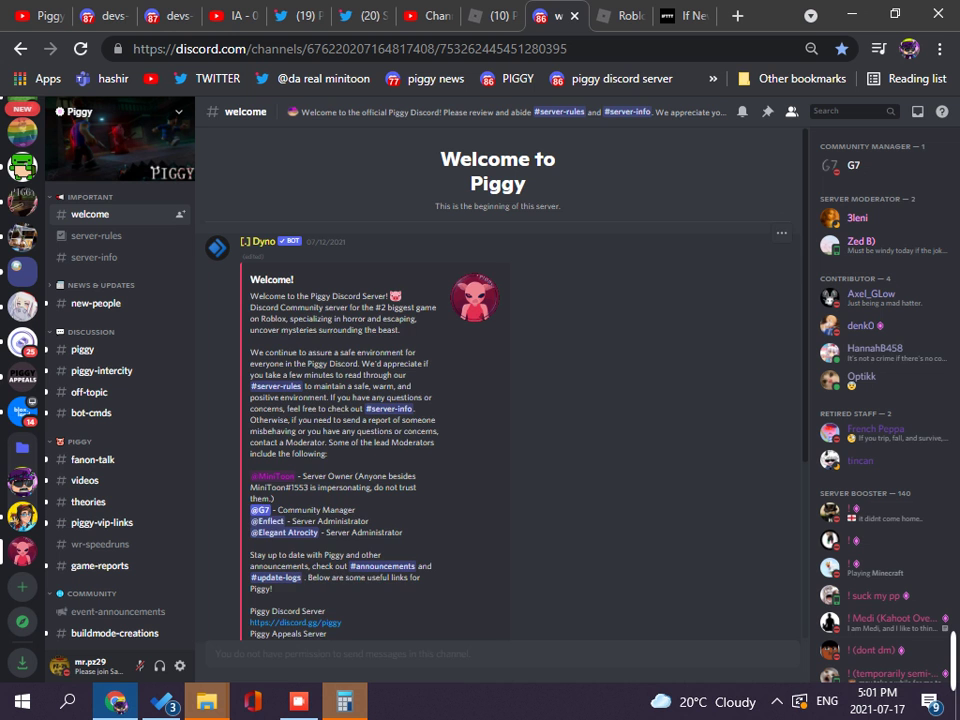
left_click(259, 509)
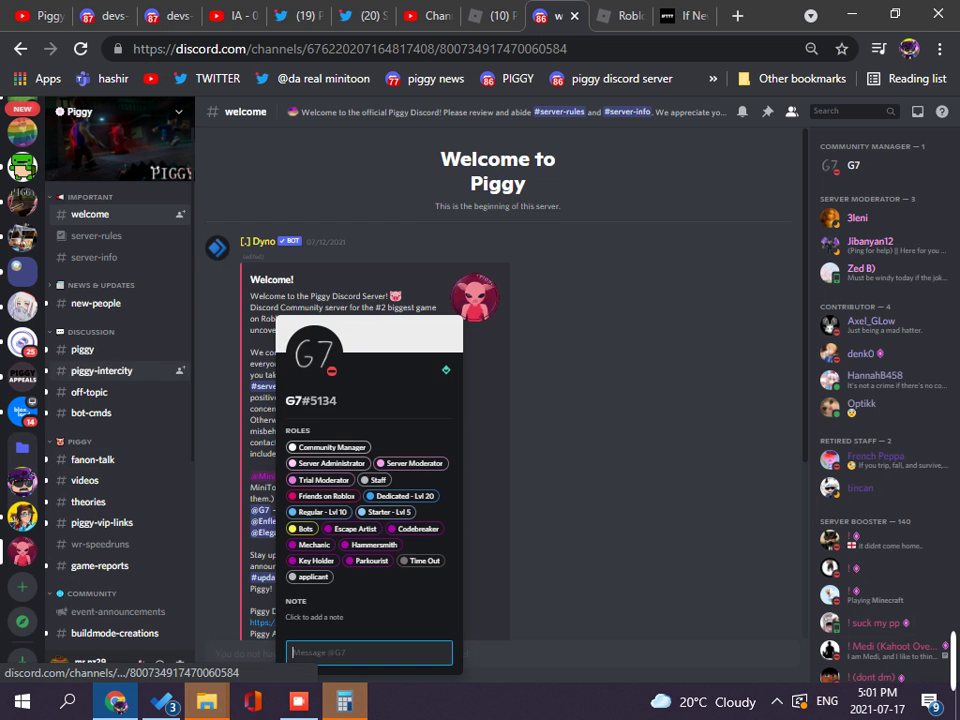
left_click(101, 370)
scroll("down", 3)
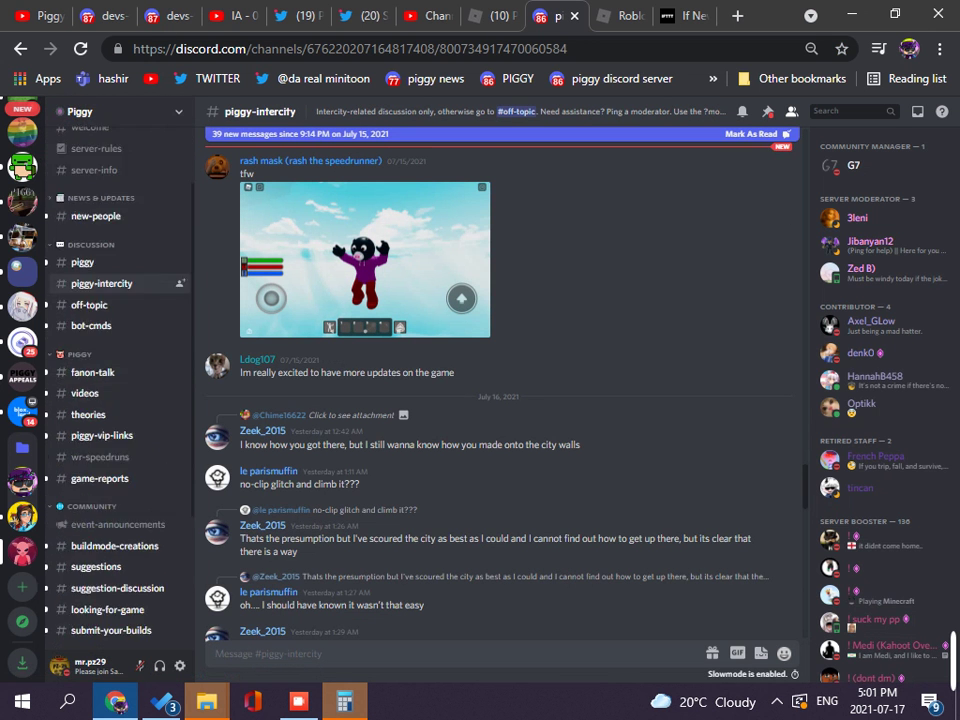
scroll("down", 3)
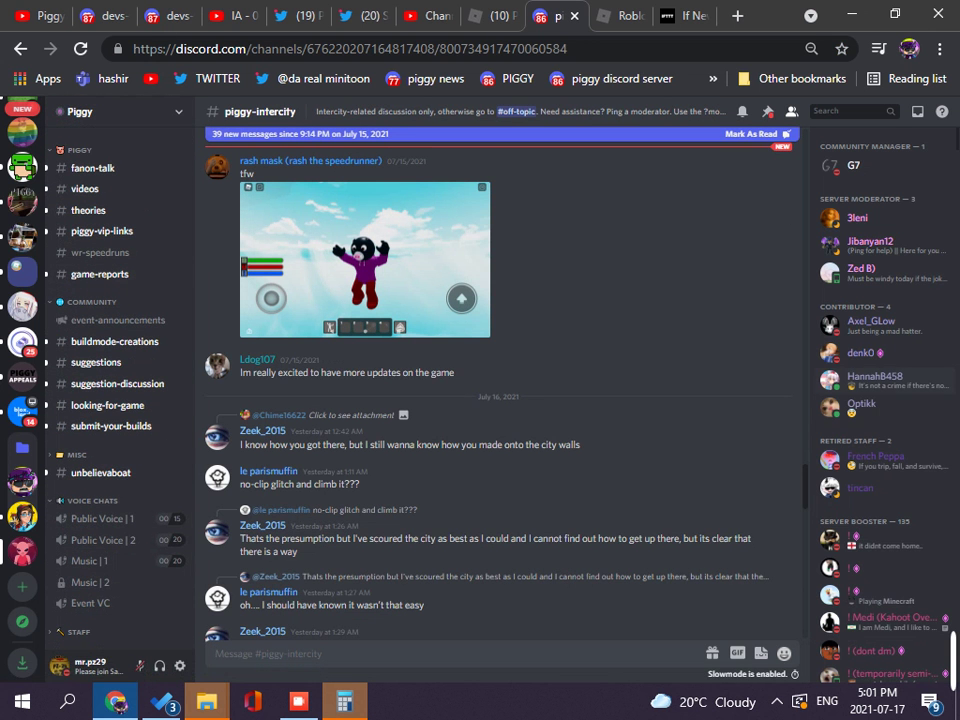
scroll("down", 3)
scroll("down", 3)
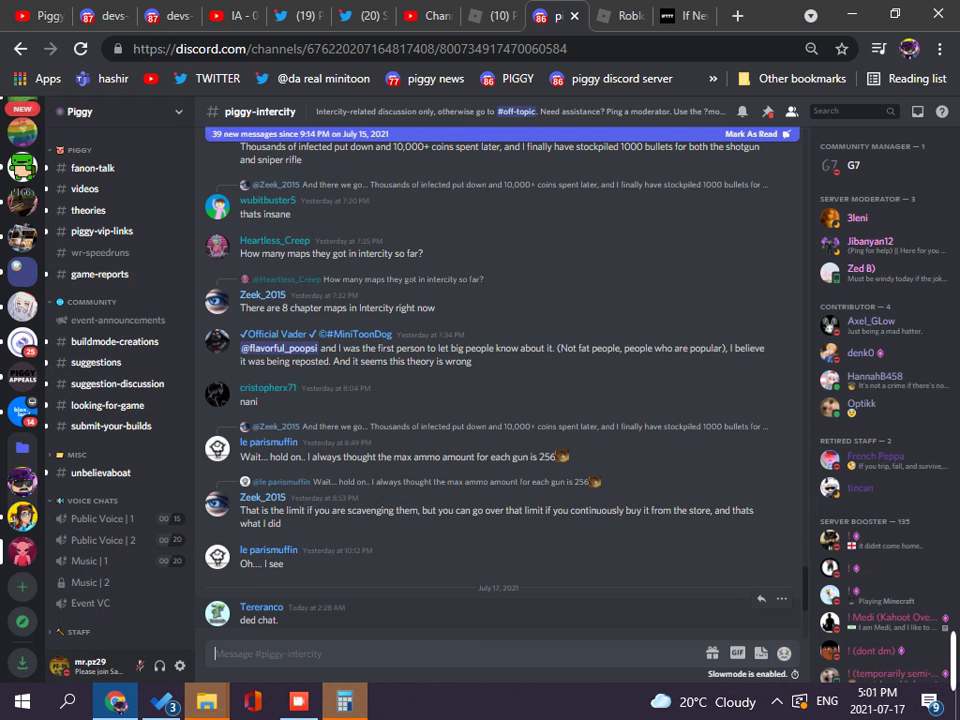
left_click(217, 612)
left_click(328, 478)
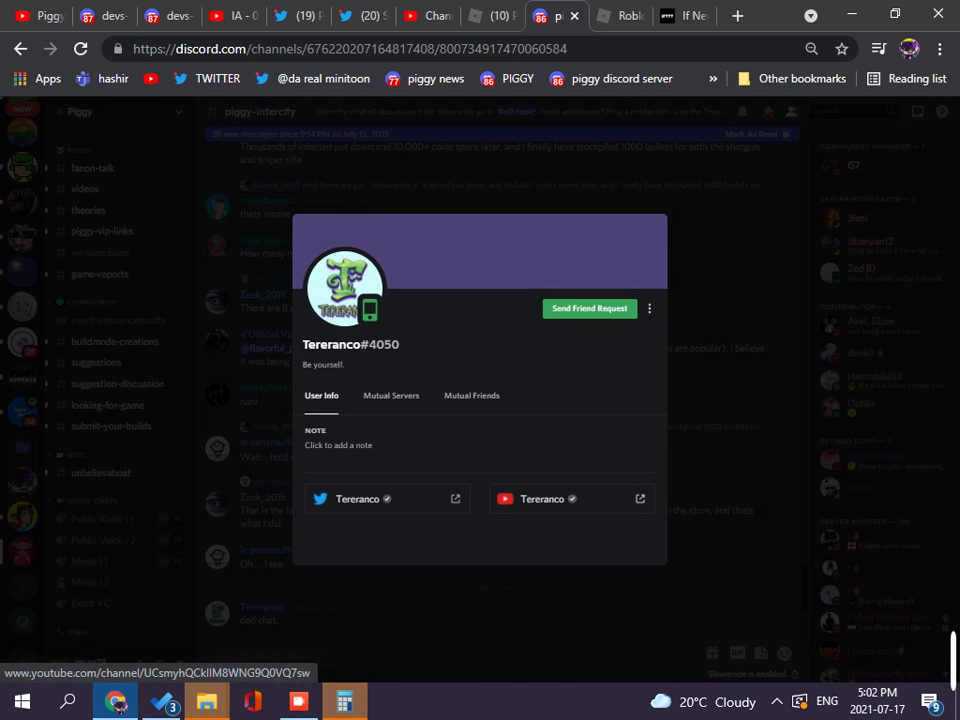
View Tereranco's Funky Friday YouTube channel, close it and the profile, and launch Roblox
left_click(640, 498)
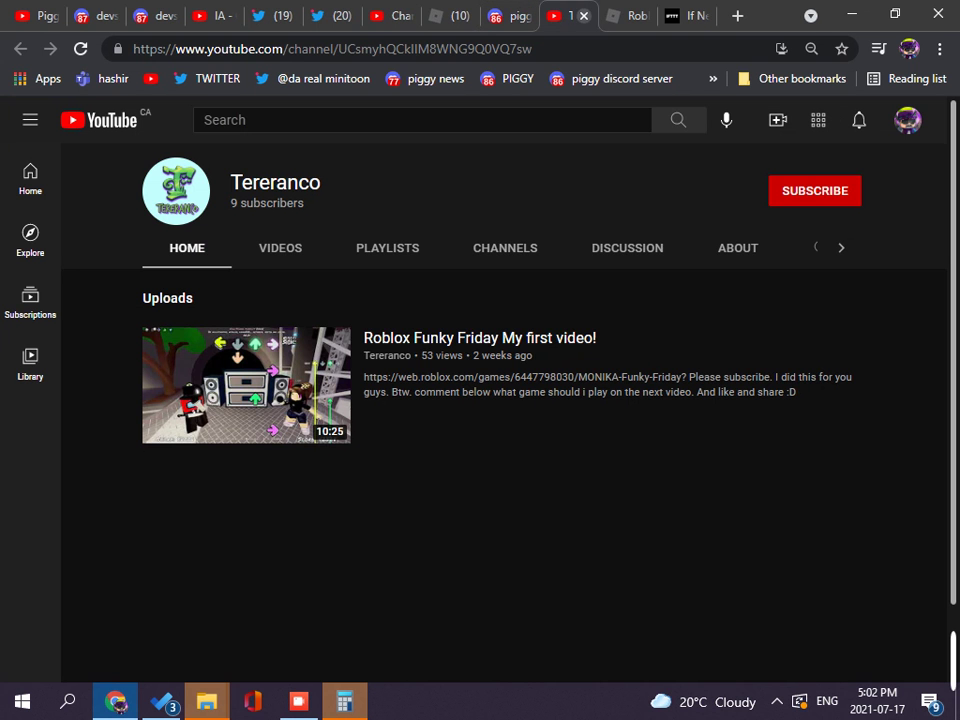
left_click(583, 15)
left_click(262, 607)
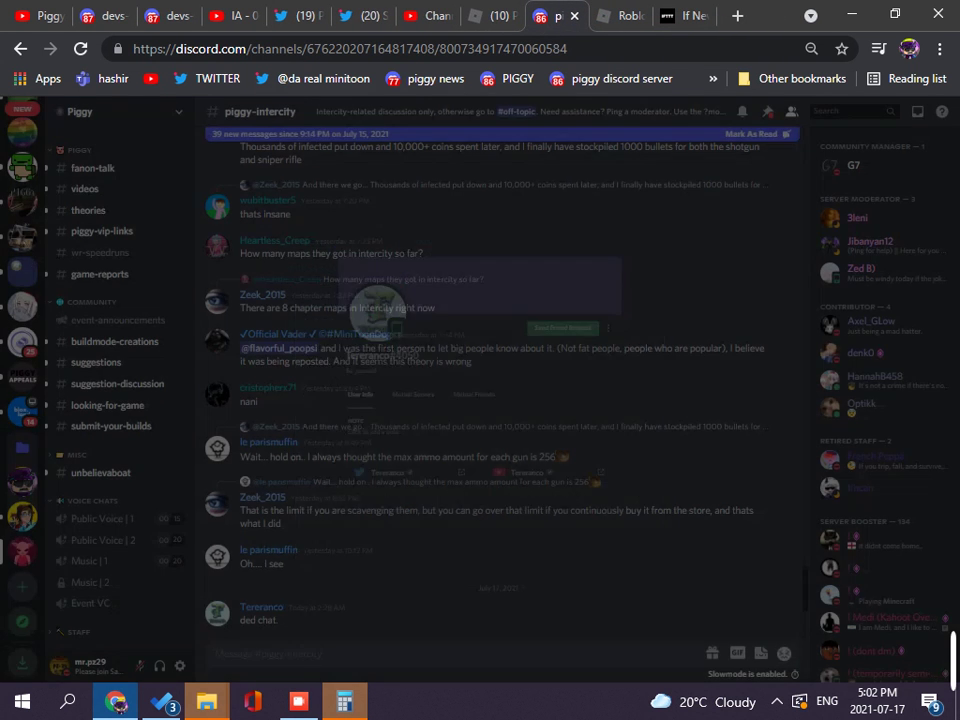
scroll("up", 3)
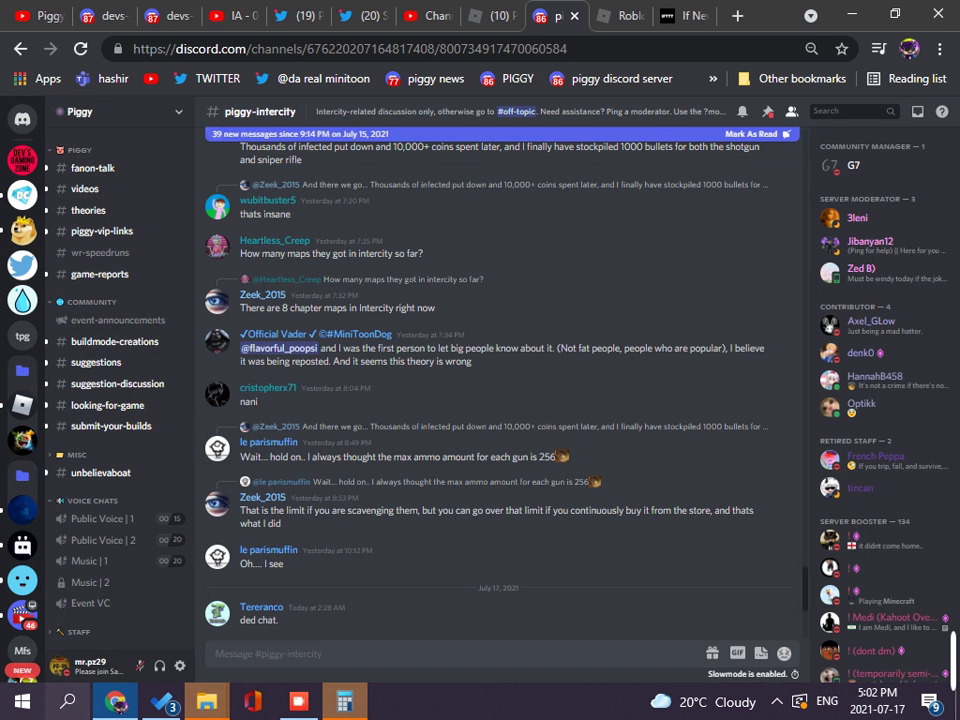
key("super")
left_click(148, 368)
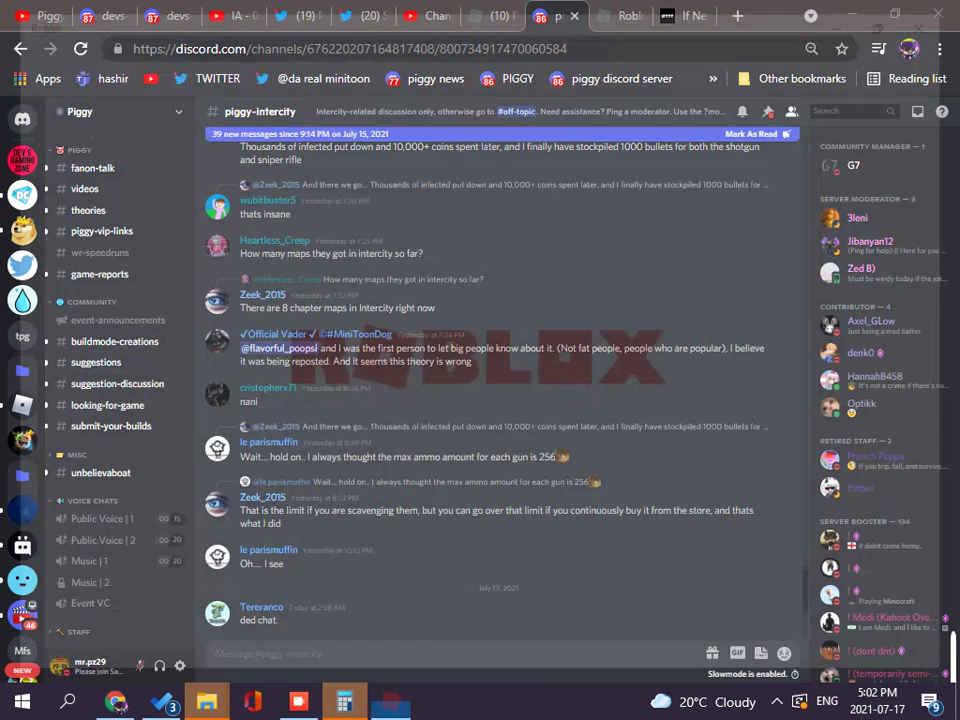